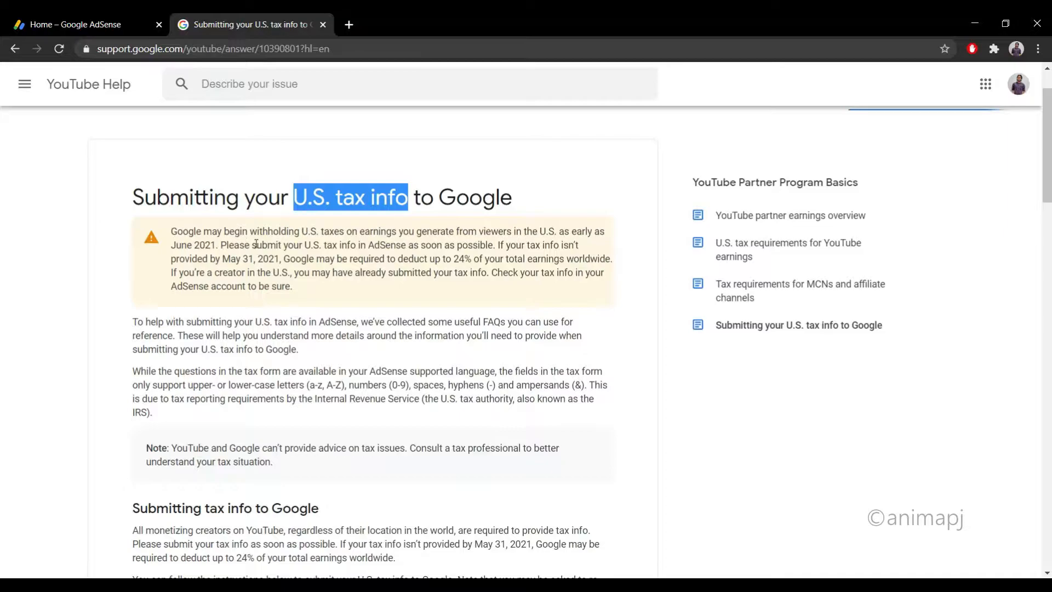
- Read the YouTube Help article's withholding warning and its instructions for submitting U.S. tax info to Google
left_click_drag(303, 246, 382, 246)
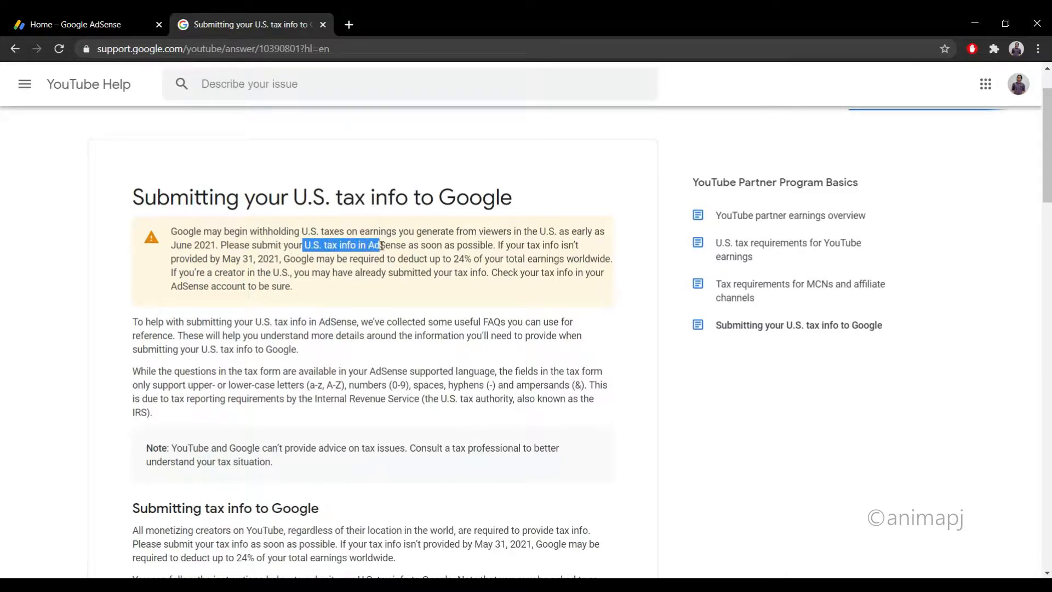
left_click(734, 383)
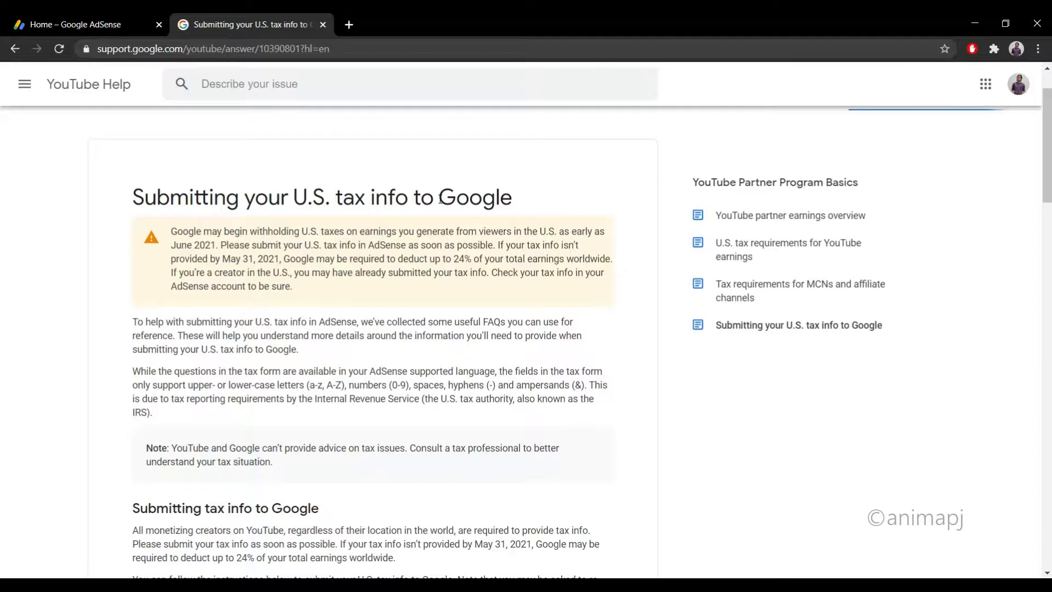
scroll(492, 207, "up", 1)
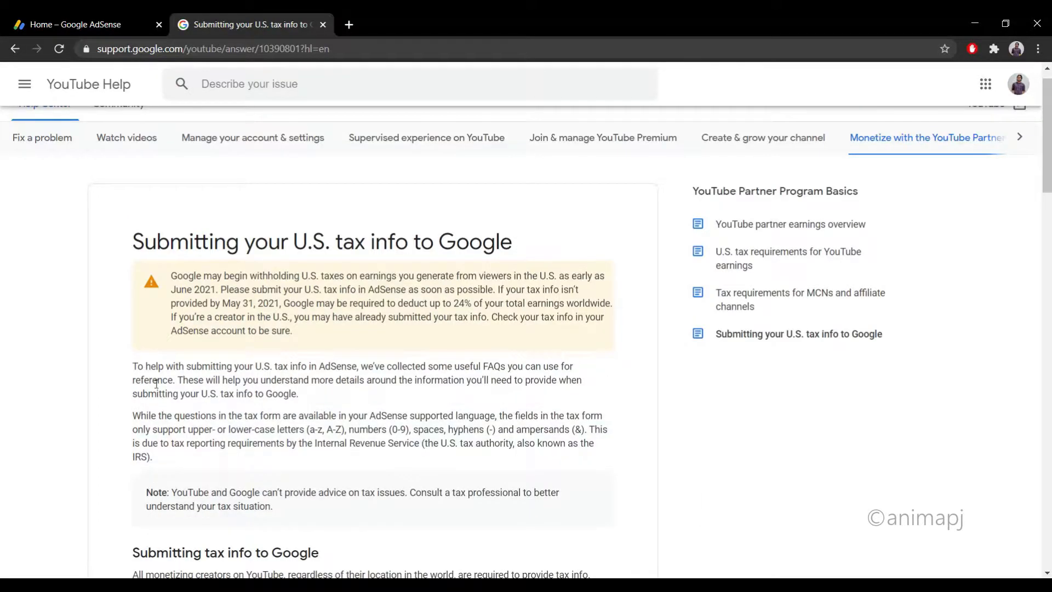
scroll(730, 485, "down", 3)
left_click_drag(110, 222, 507, 212)
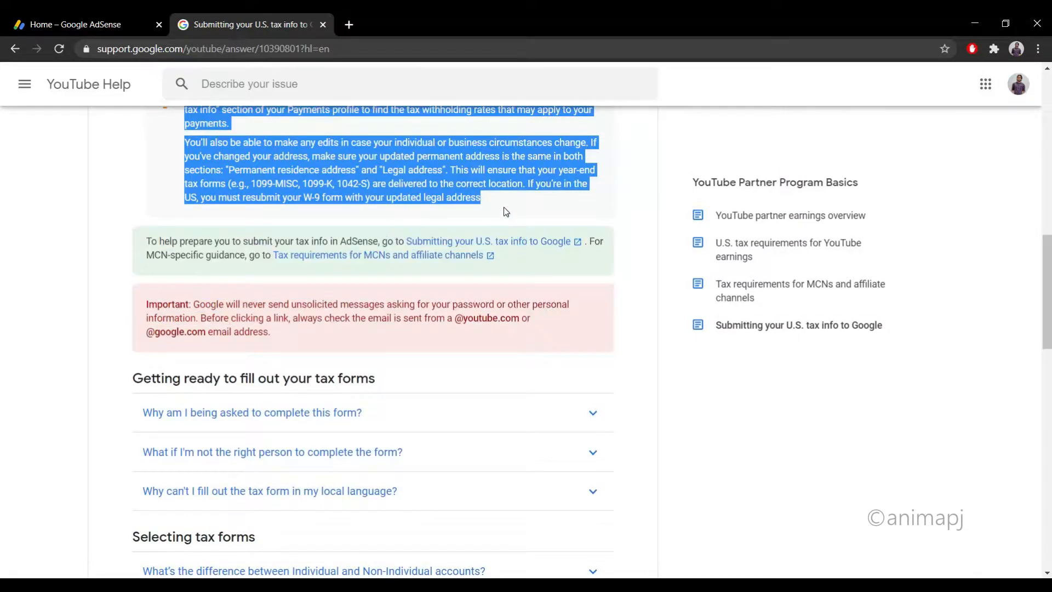
scroll(655, 484, "up", 3)
scroll(655, 484, "up", 3)
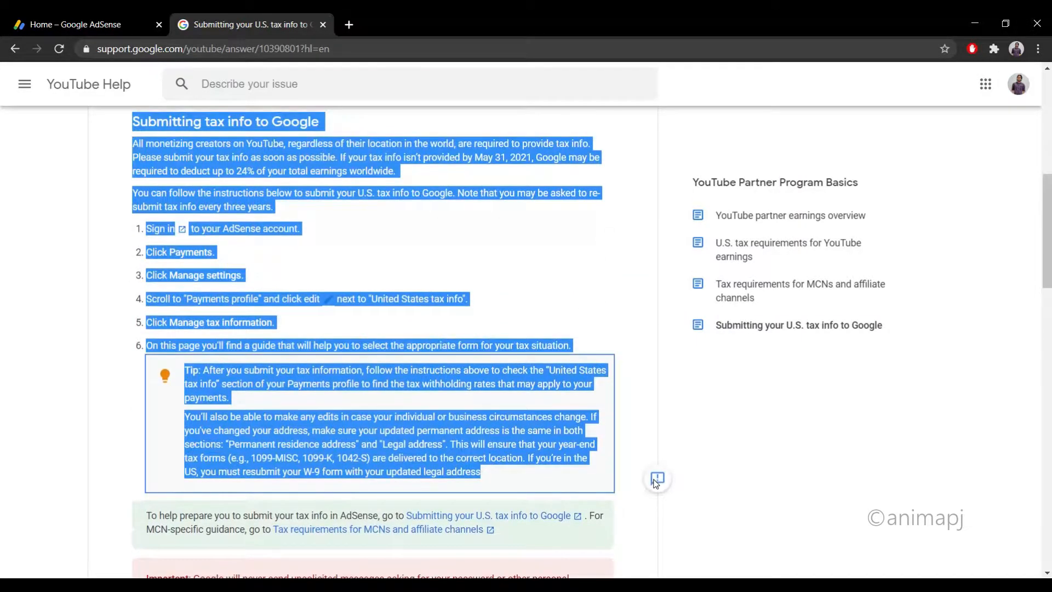
left_click(710, 462)
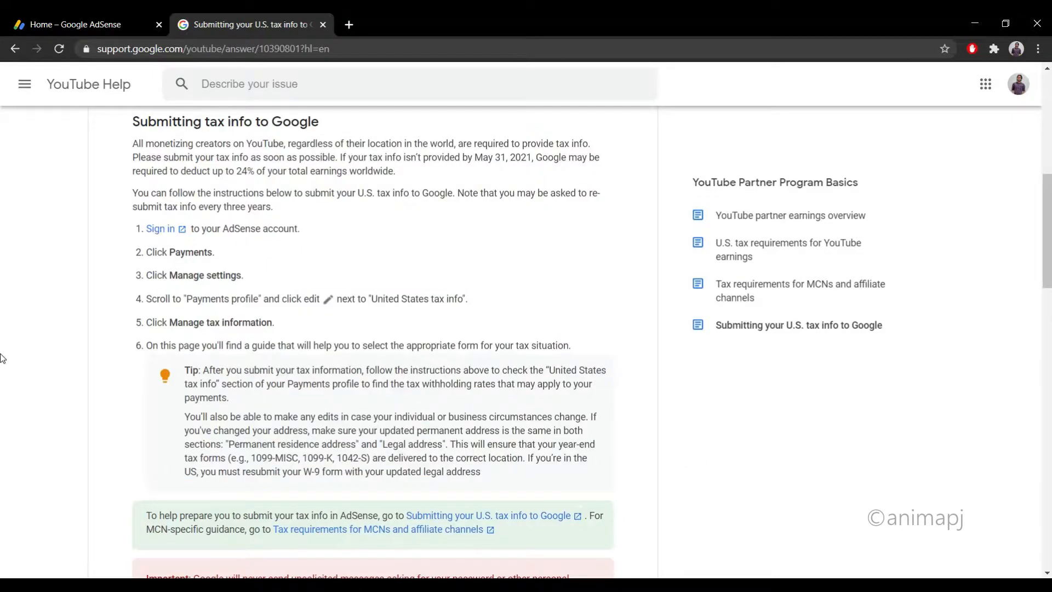
scroll(39, 358, "up", 1)
scroll(39, 358, "up", 1)
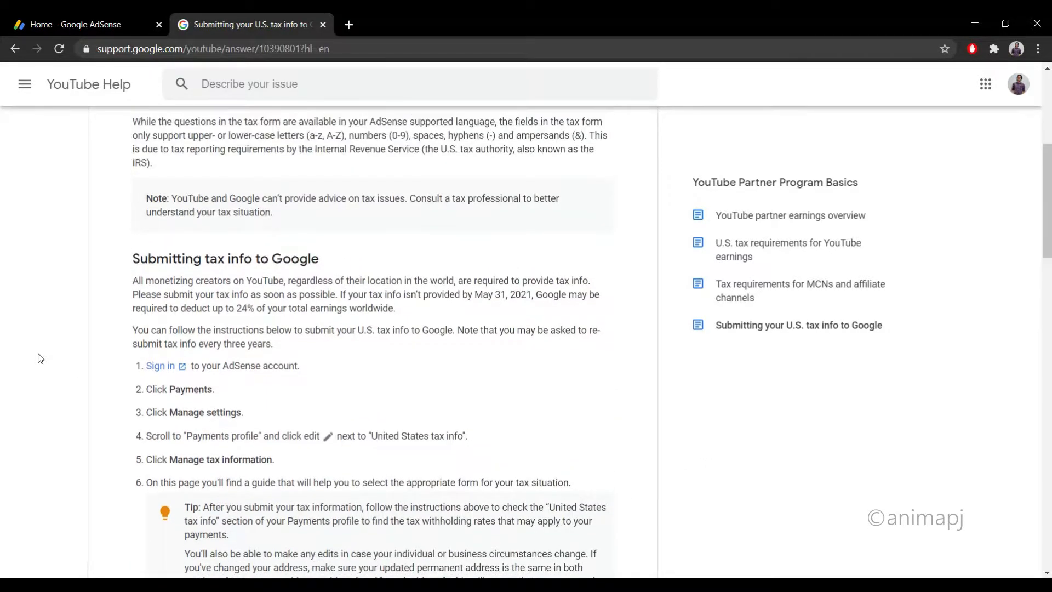
scroll(38, 357, "up", 3)
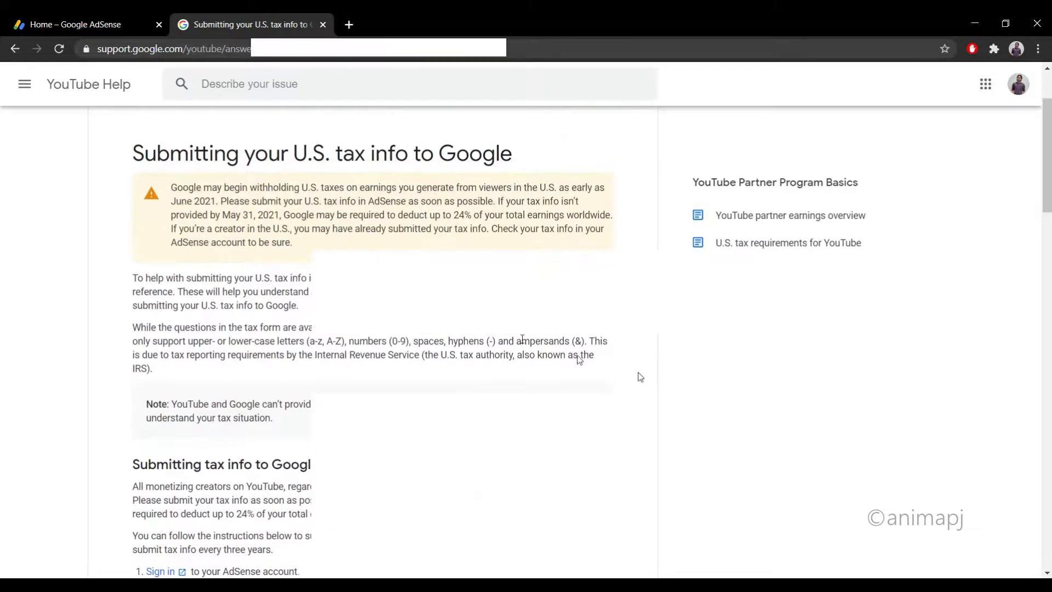
- Switch to Google AdSense and review the tax information notice on the home page and in the notifications
left_click(70, 24)
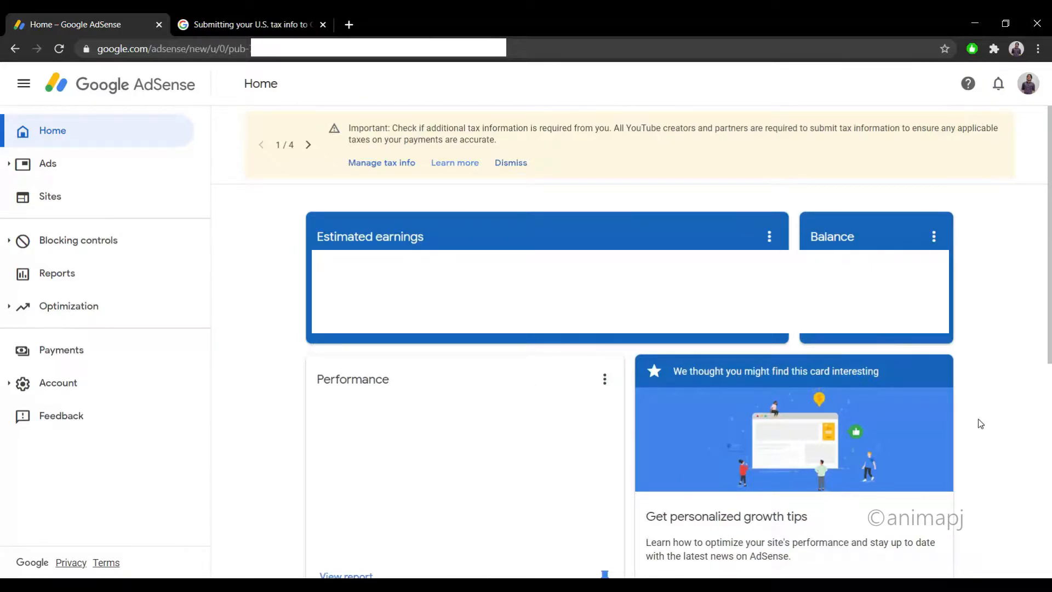
left_click_drag(295, 130, 623, 167)
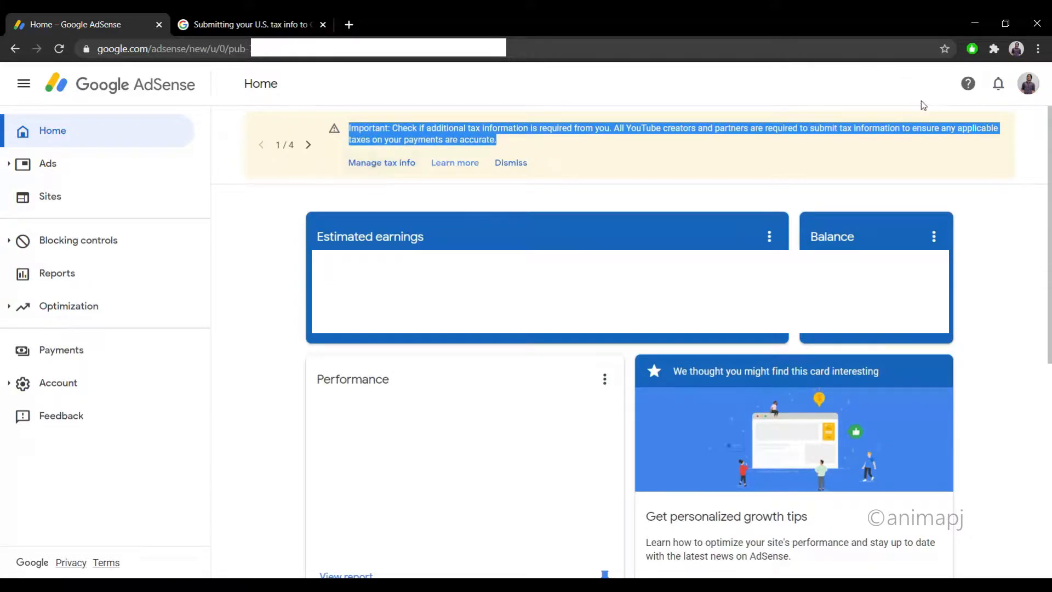
left_click(998, 85)
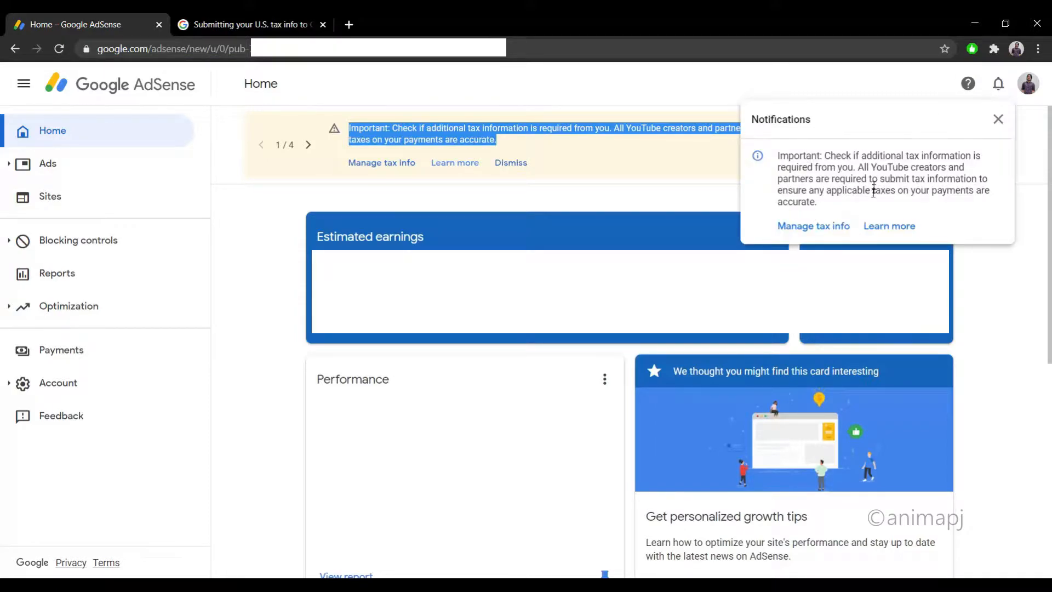
left_click(998, 121)
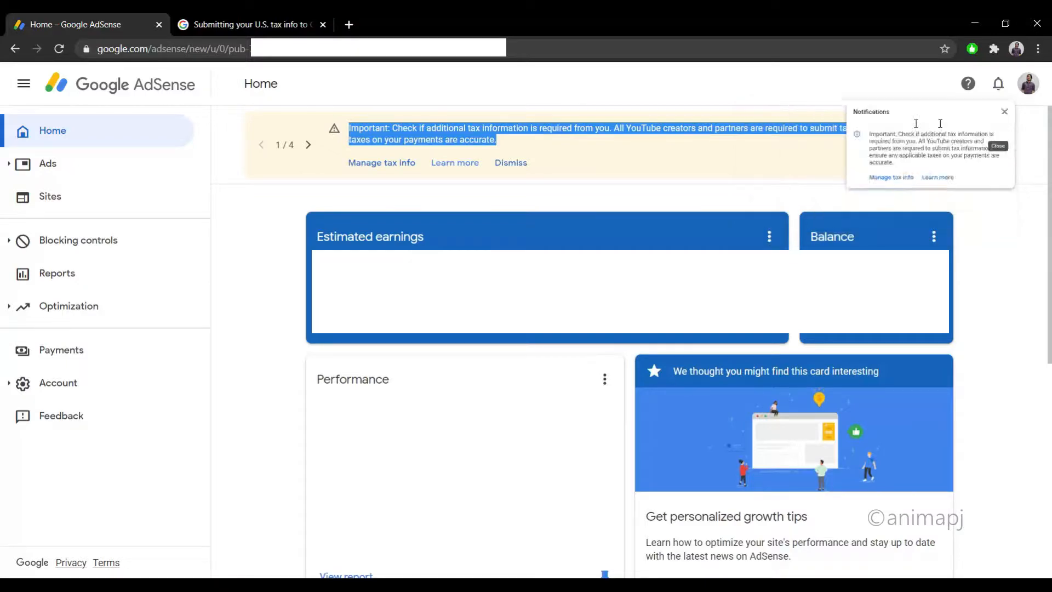
left_click(587, 107)
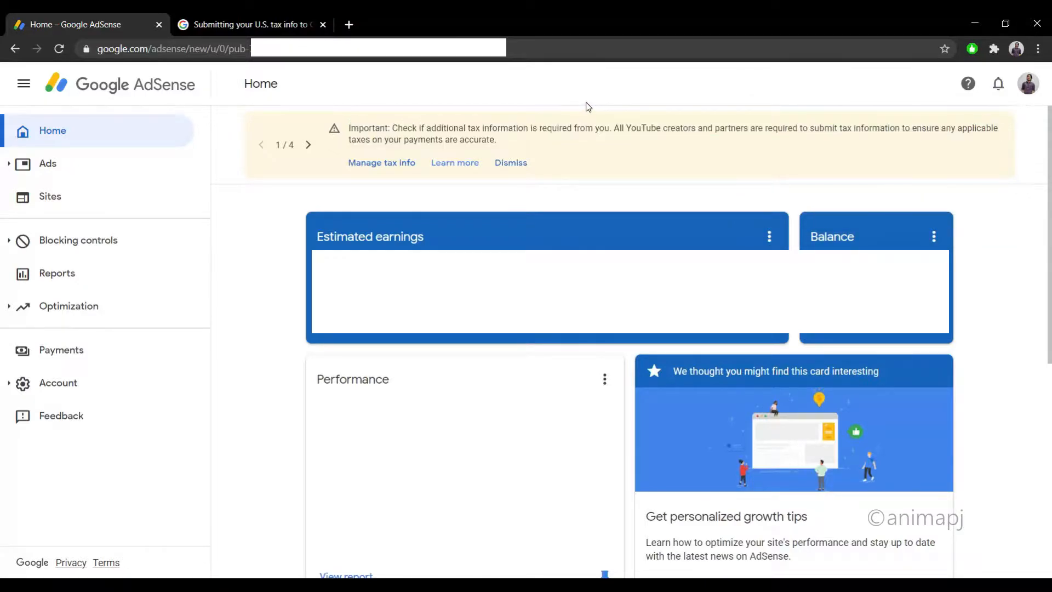
- Start adding United States tax info for the payments account and enter the account password to verify identity
left_click(78, 354)
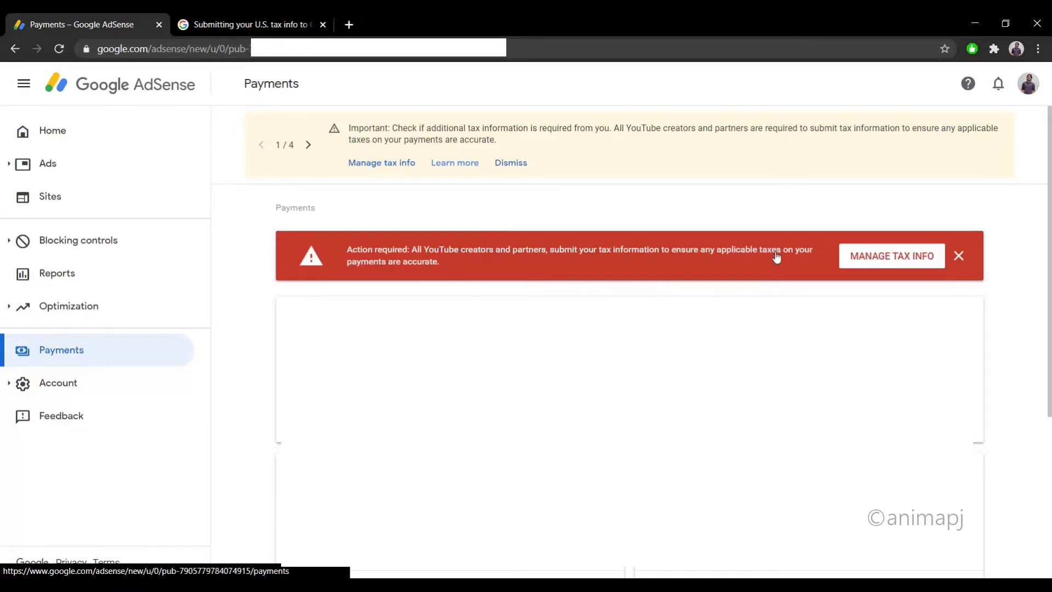
left_click(881, 265)
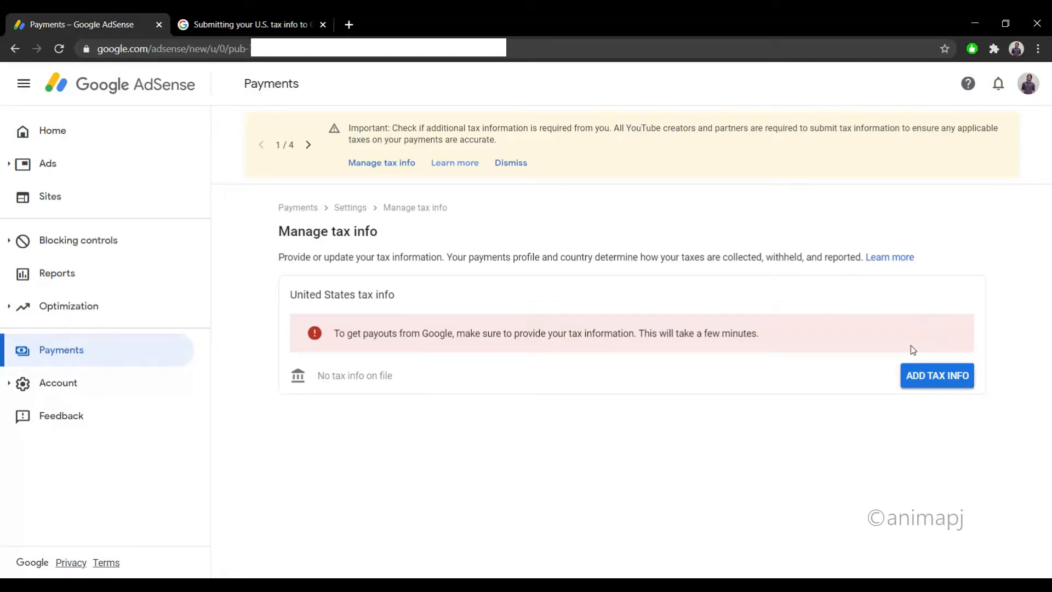
left_click(934, 375)
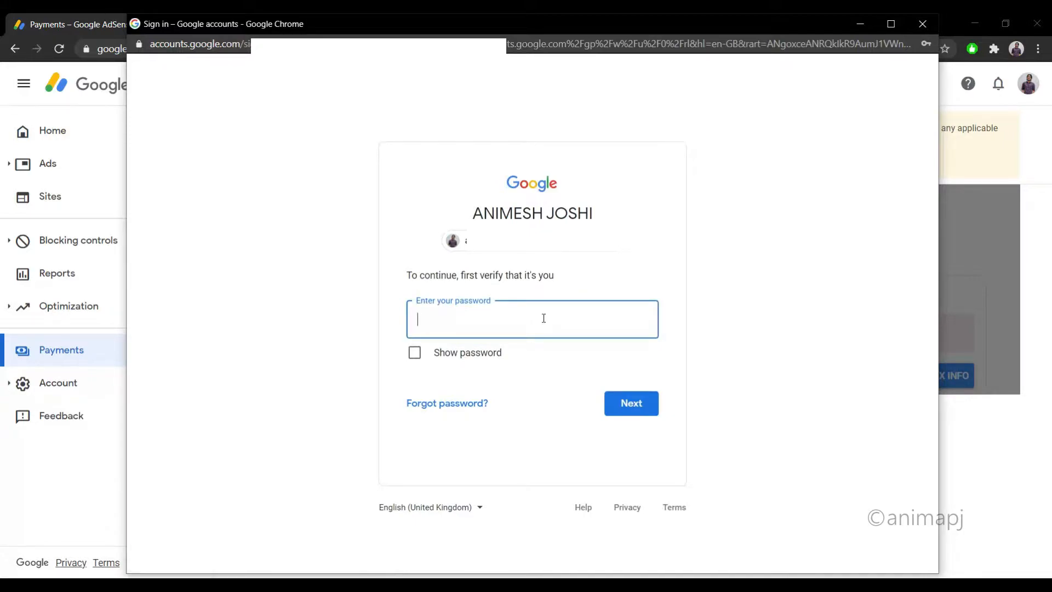
type("••")
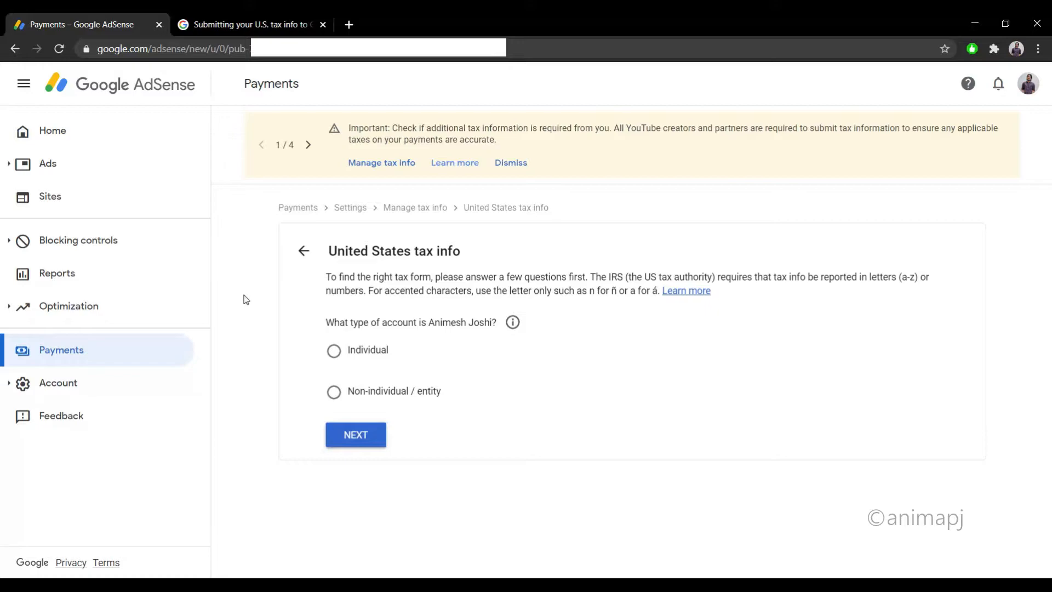
- Set the account type to Individual and answer No to being a citizen or resident of the United States
left_click_drag(325, 272, 712, 296)
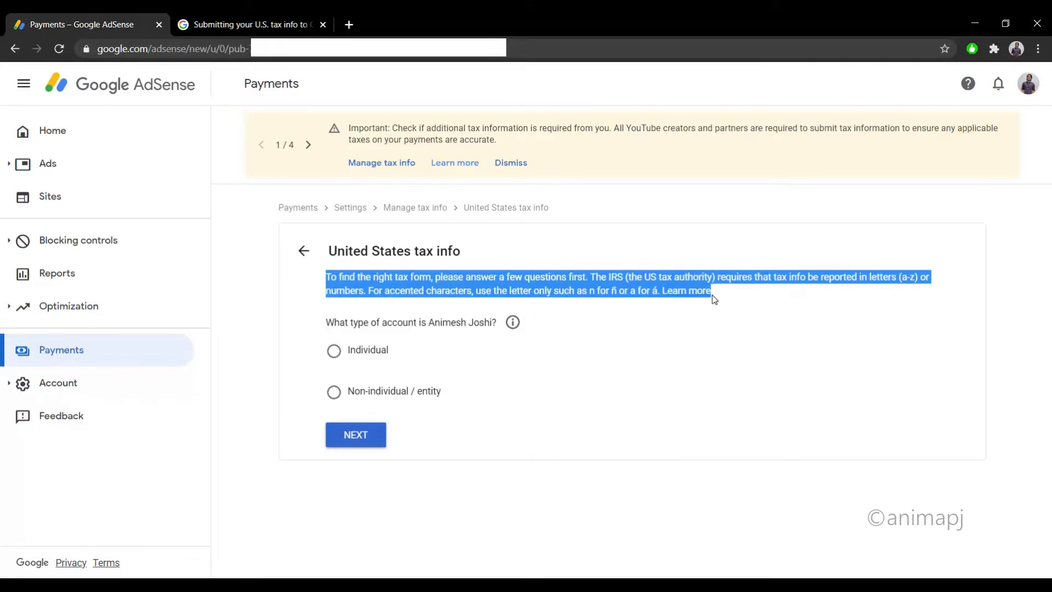
left_click(249, 309)
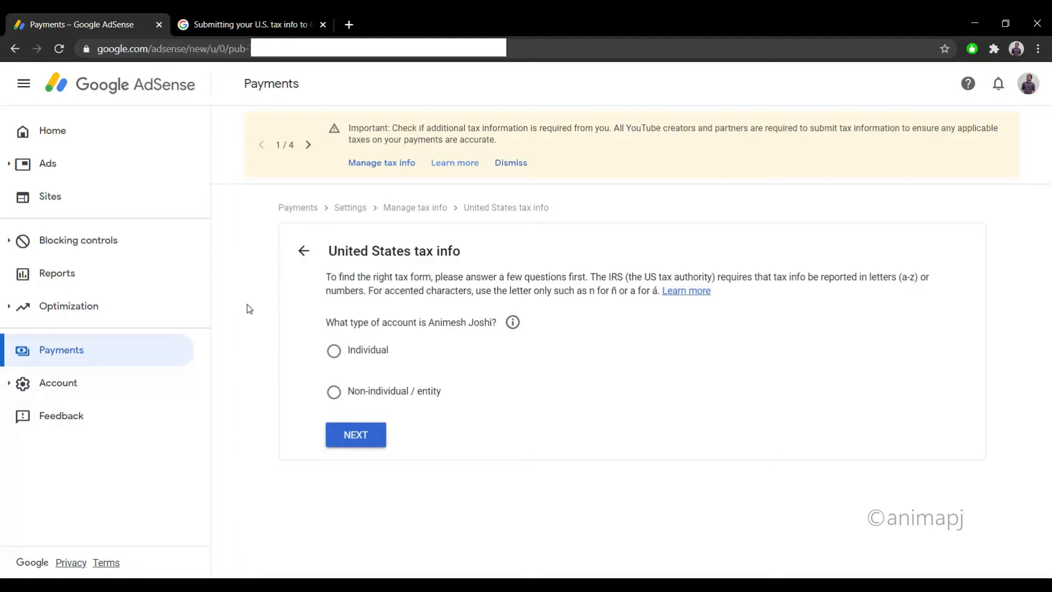
left_click_drag(328, 325, 492, 325)
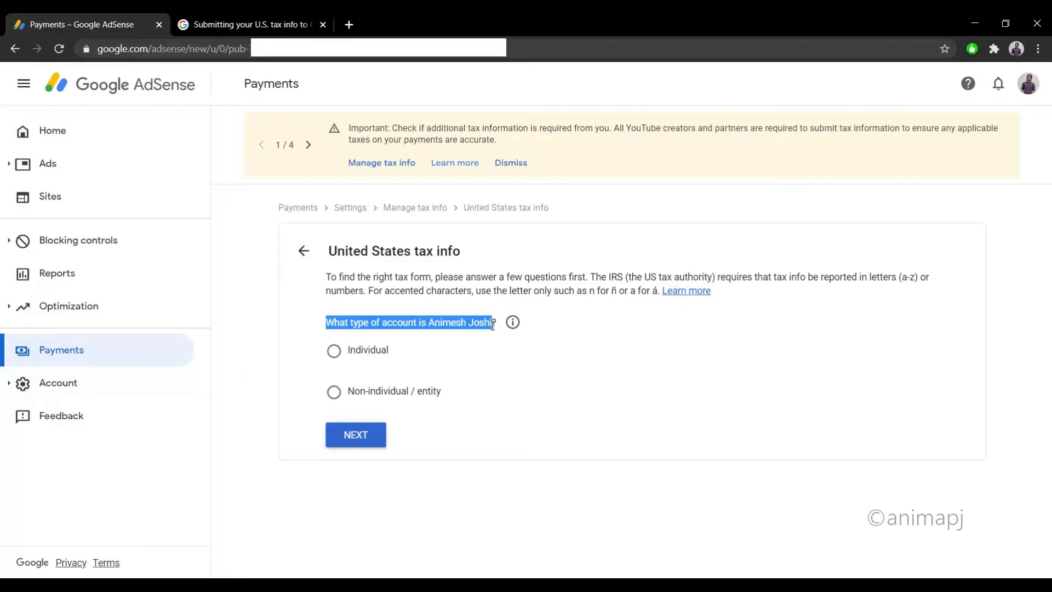
left_click(298, 340)
left_click(334, 354)
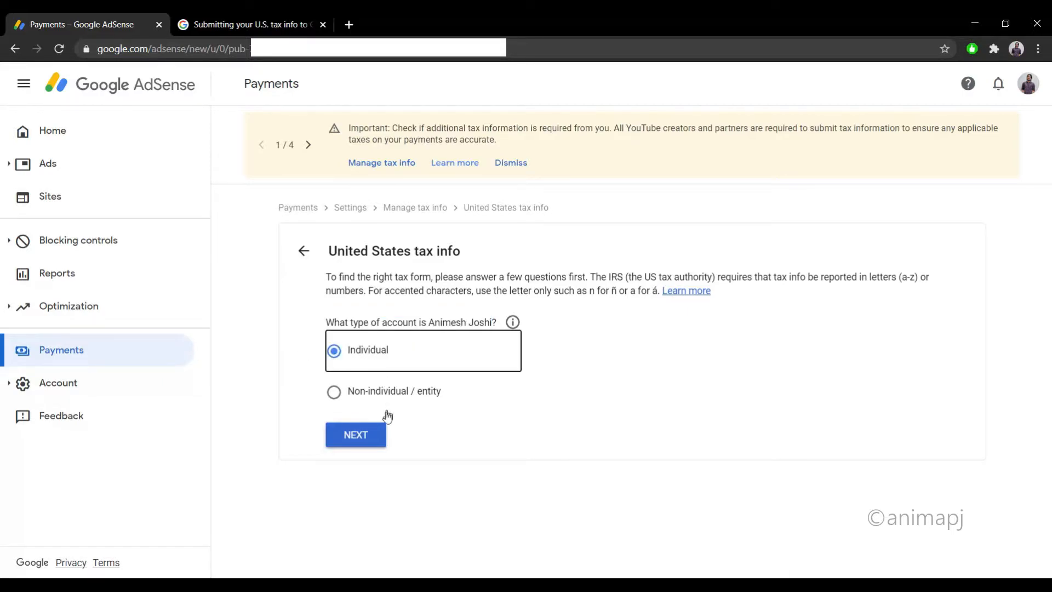
left_click(374, 436)
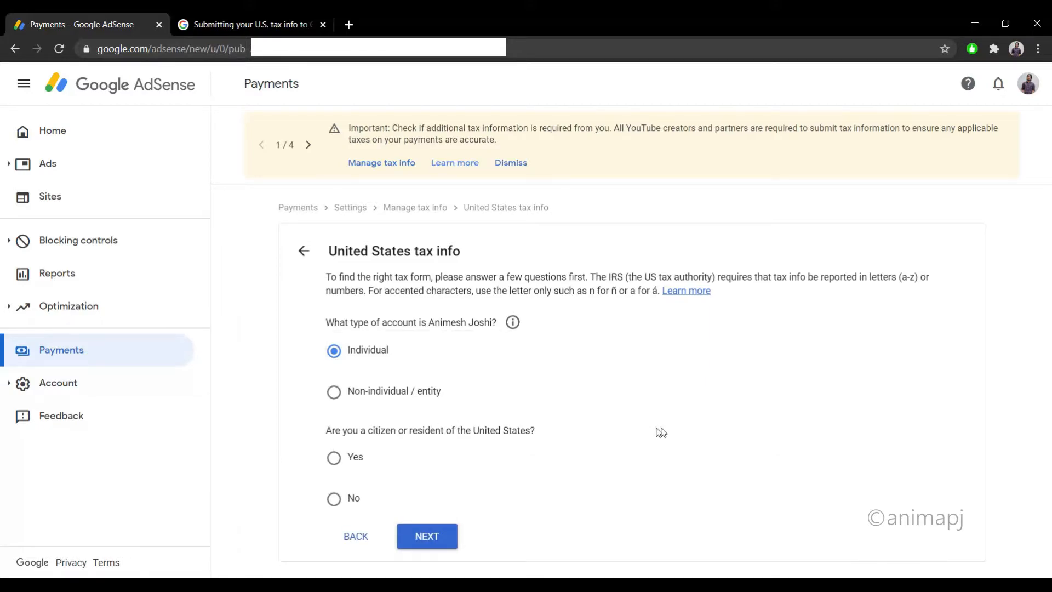
left_click(336, 500)
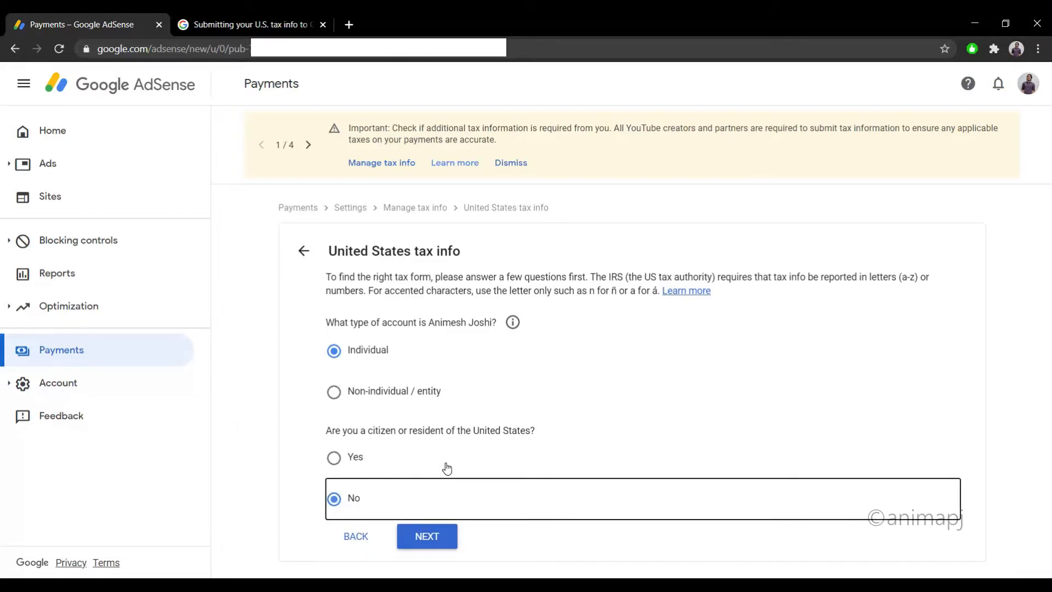
left_click(443, 535)
- Choose W-8BEN as the W-8 tax form type
scroll(548, 493, "down", 2)
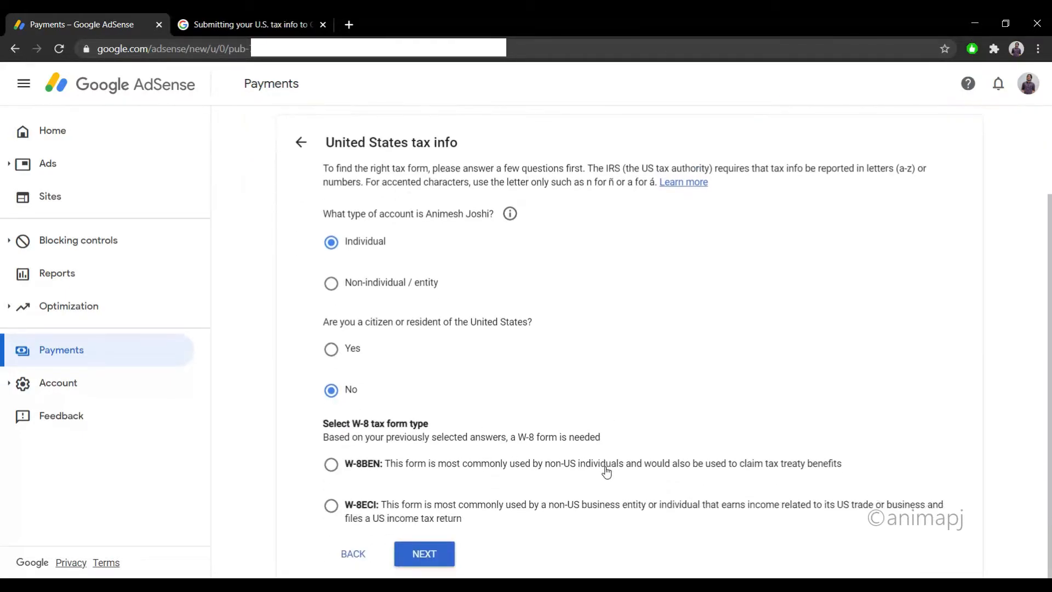
left_click(418, 474)
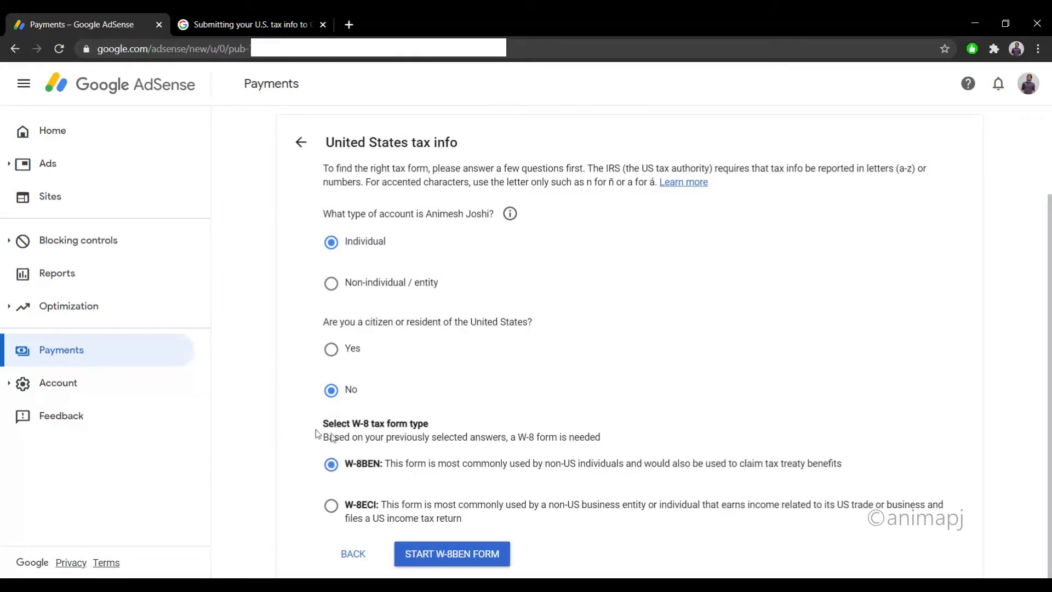
left_click_drag(453, 464, 623, 466)
left_click(627, 467)
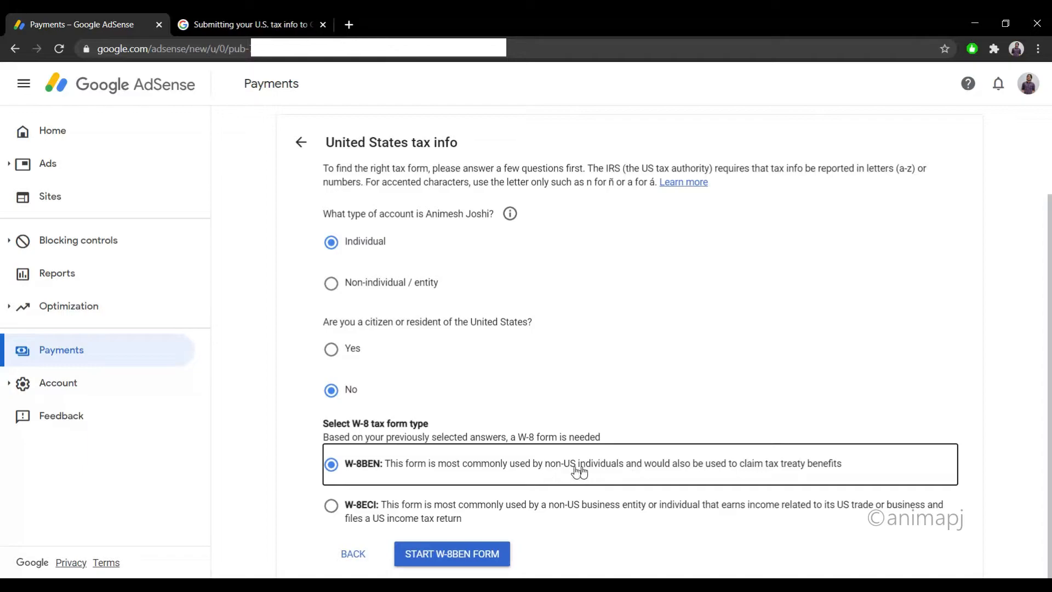
left_click_drag(531, 512, 637, 509)
left_click(638, 509)
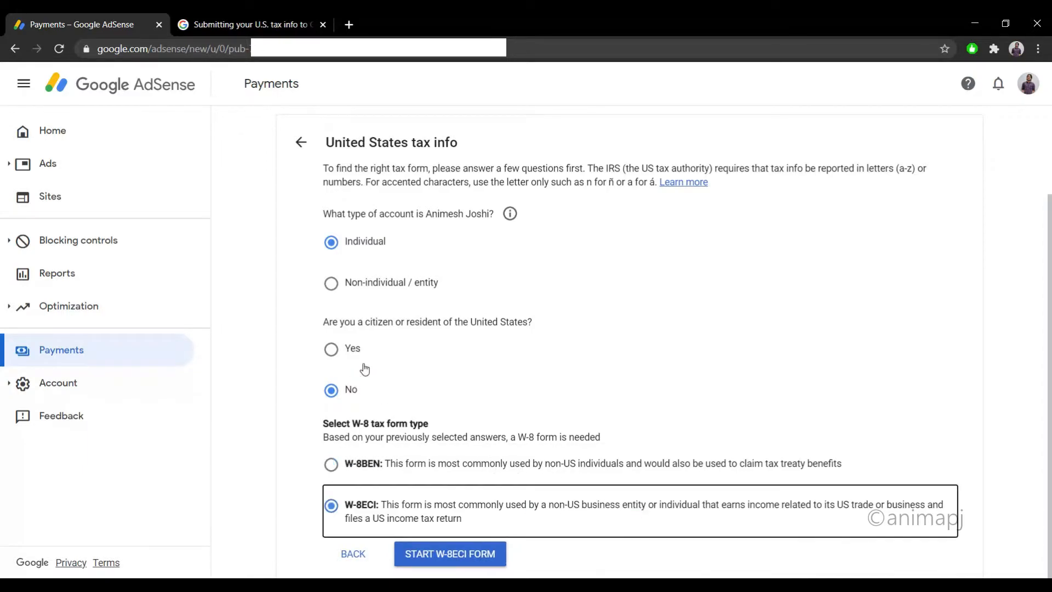
scroll(365, 368, "up", 1)
scroll(376, 360, "down", 1)
left_click_drag(550, 465, 629, 466)
left_click(628, 466)
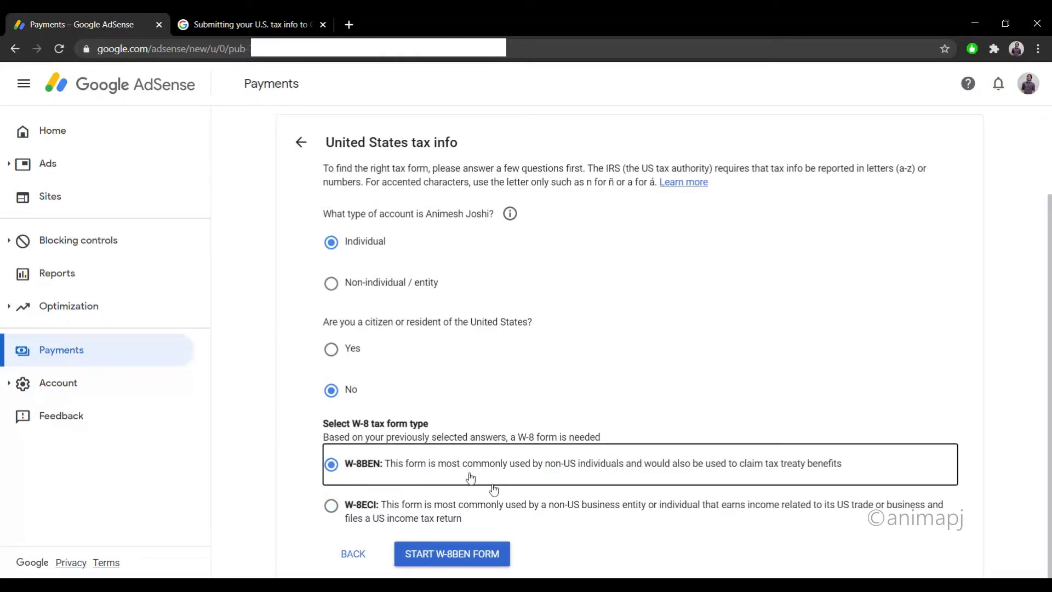
- Start the W-8BEN form and set the country of citizenship to India in the tax identity section
left_click(466, 563)
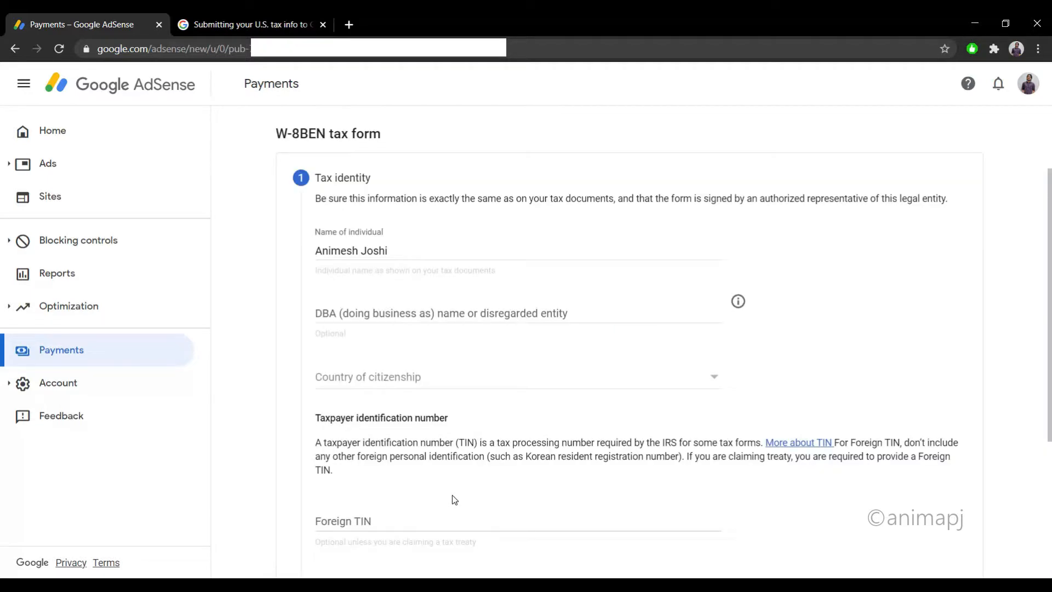
left_click(427, 250)
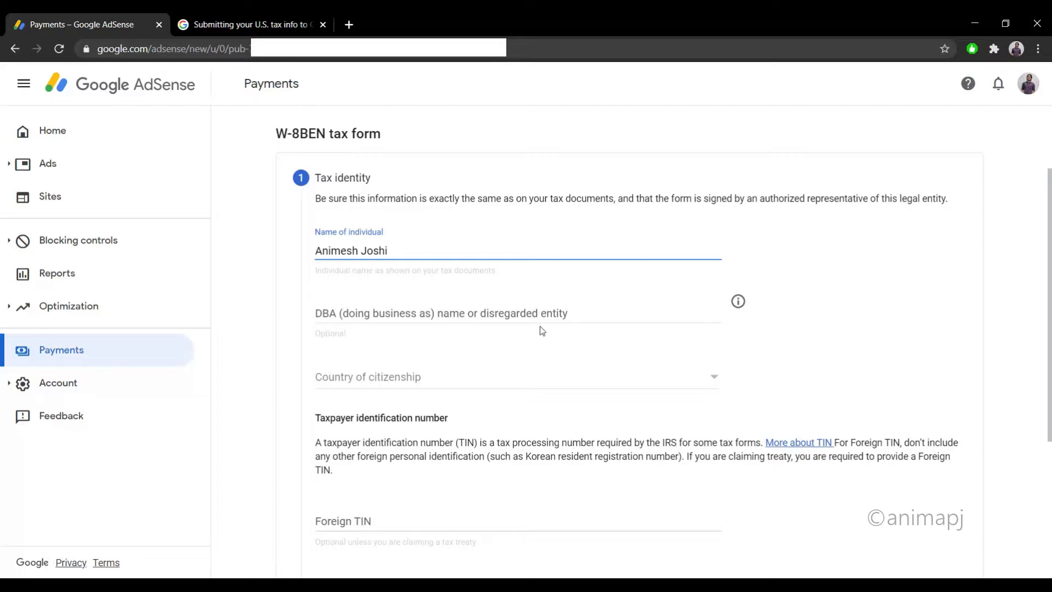
left_click(531, 387)
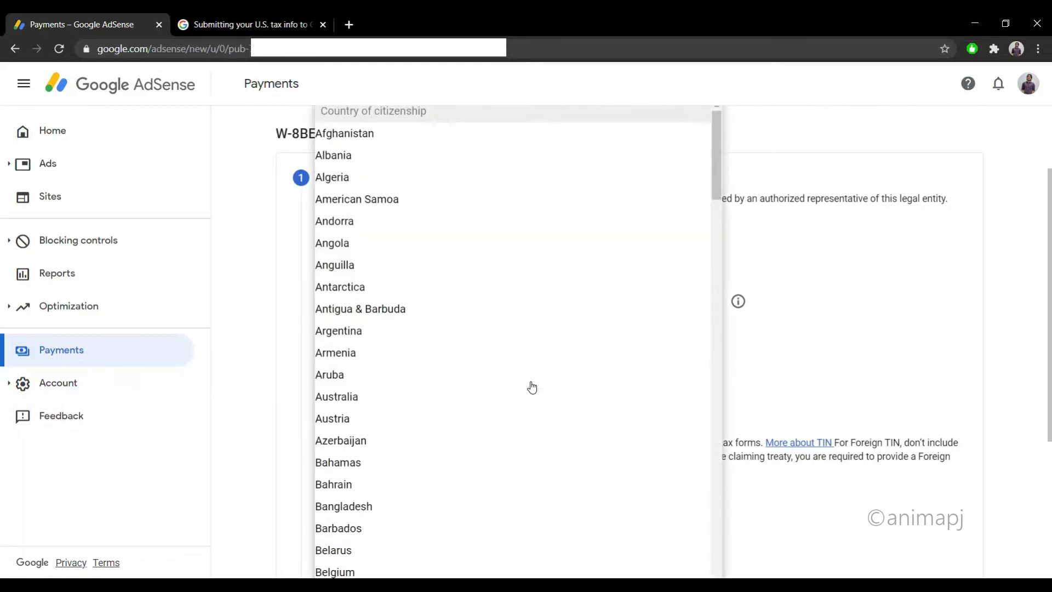
scroll(532, 387, "down", 15)
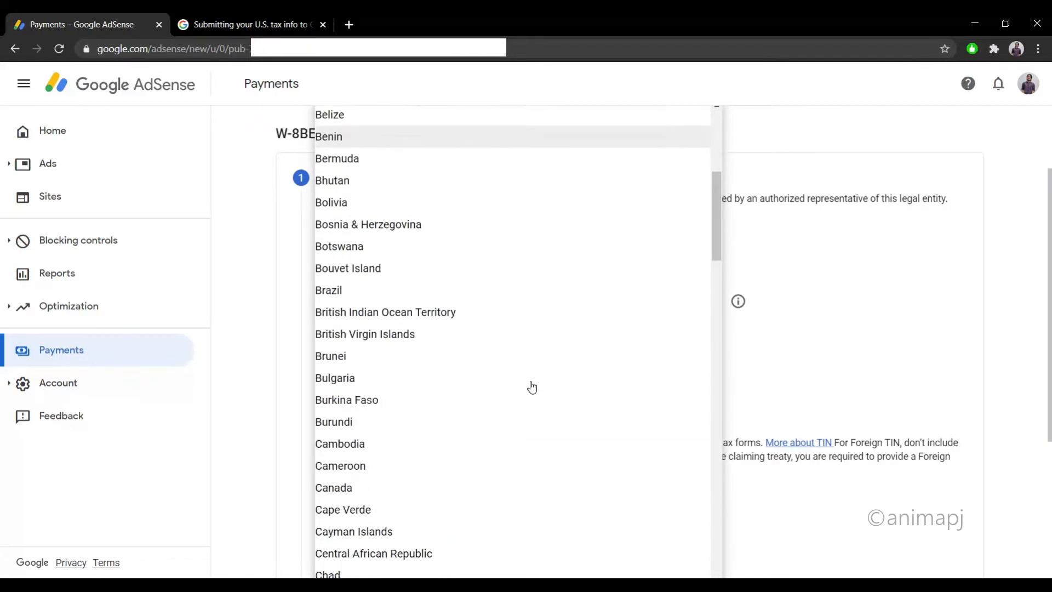
scroll(531, 386, "down", 13)
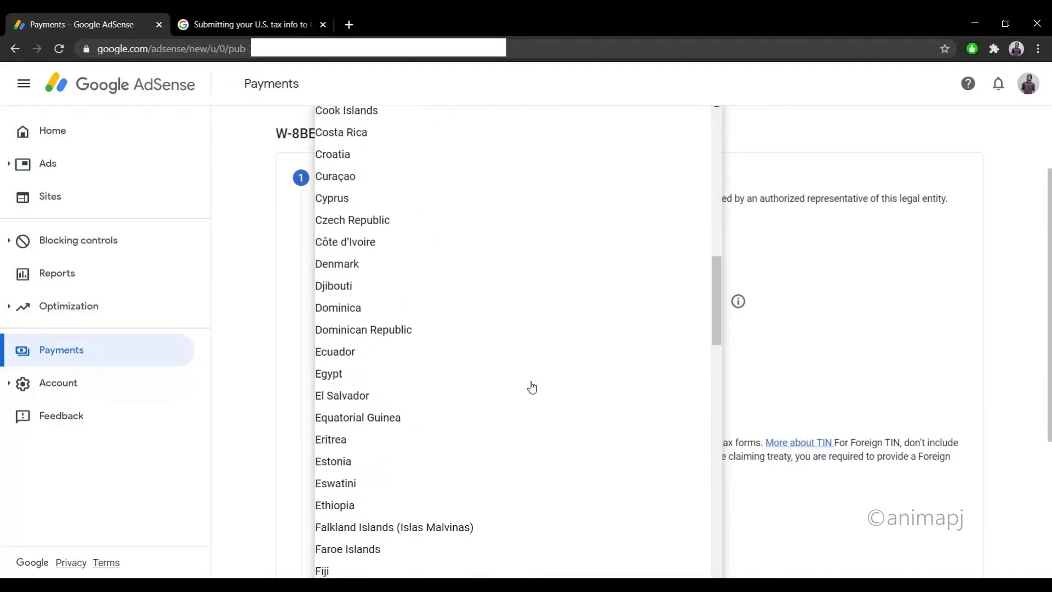
scroll(524, 392, "down", 9)
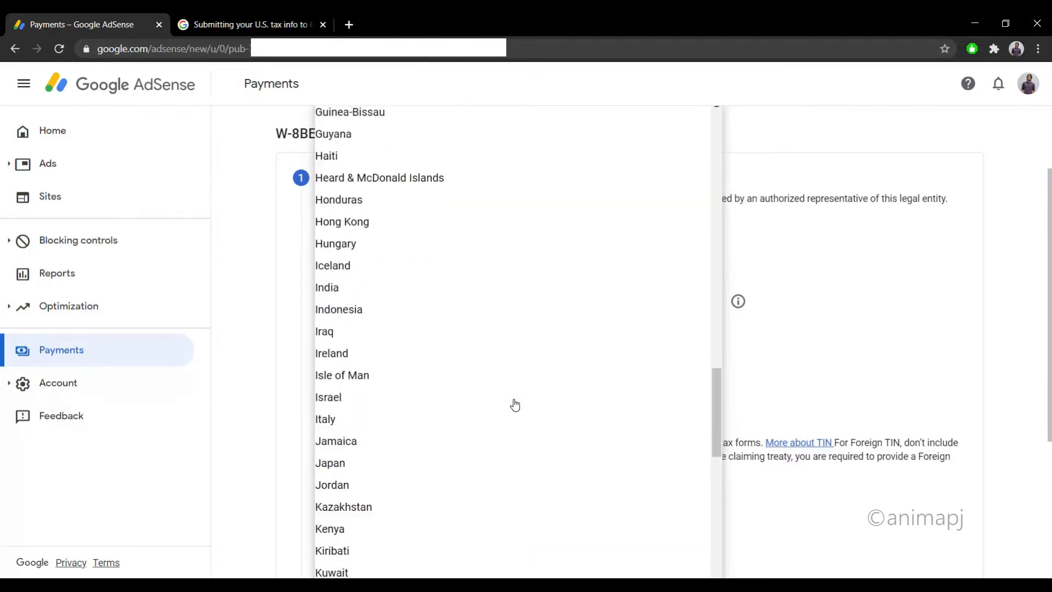
left_click(349, 251)
scroll(700, 340, "down", 2)
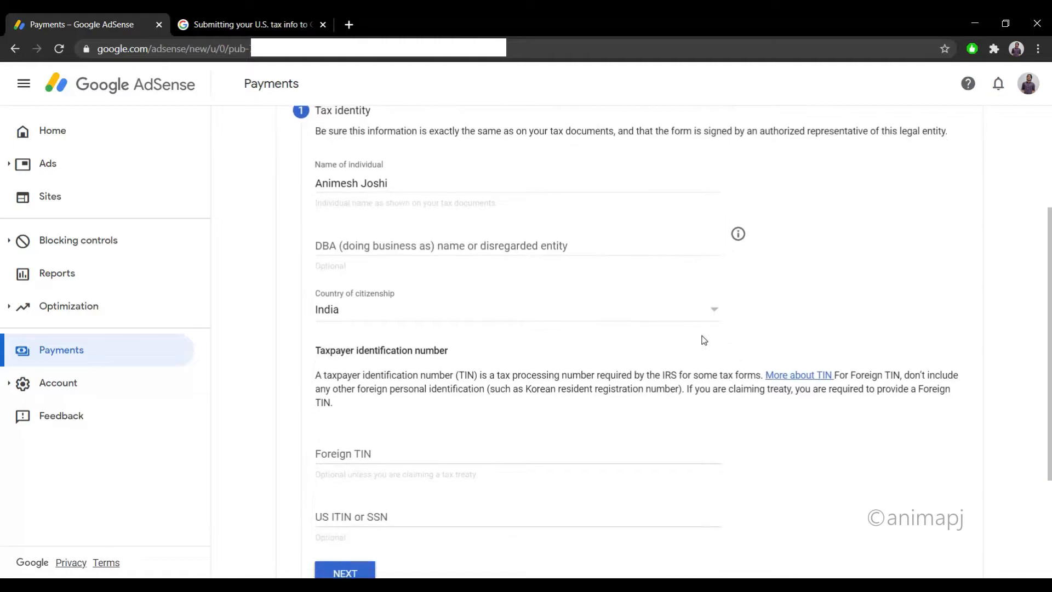
- Enter the foreign TIN in the taxpayer identification number section and continue to the address section
scroll(374, 353, "down", 2)
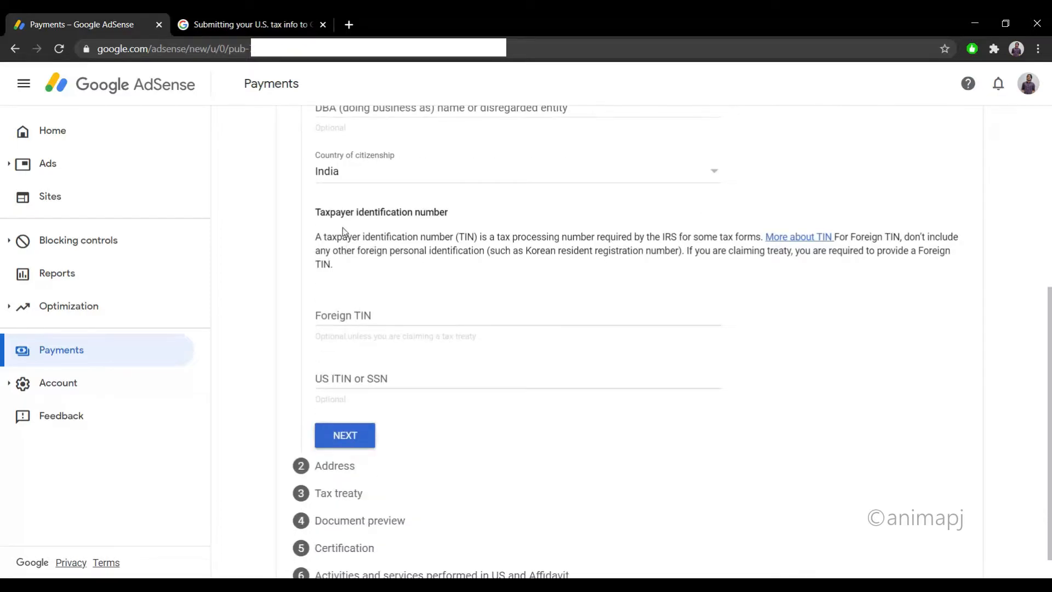
left_click_drag(316, 213, 461, 217)
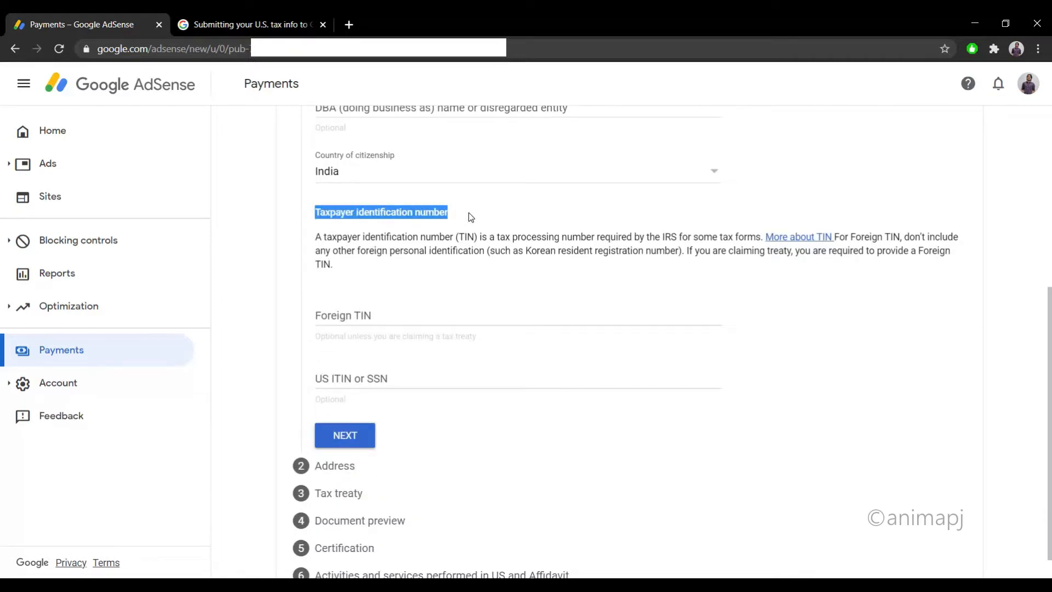
left_click(470, 217)
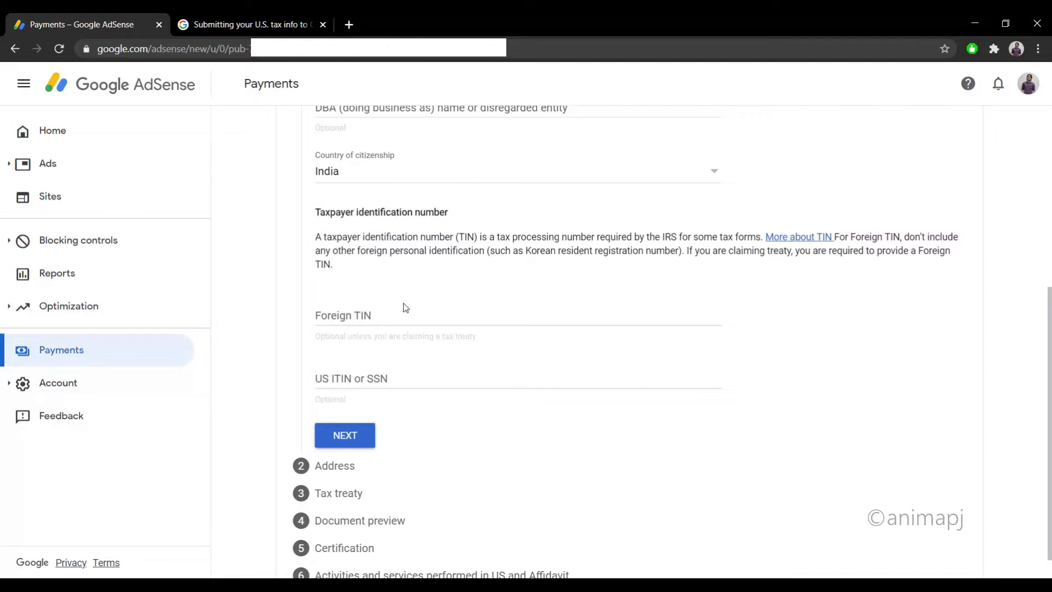
left_click(378, 317)
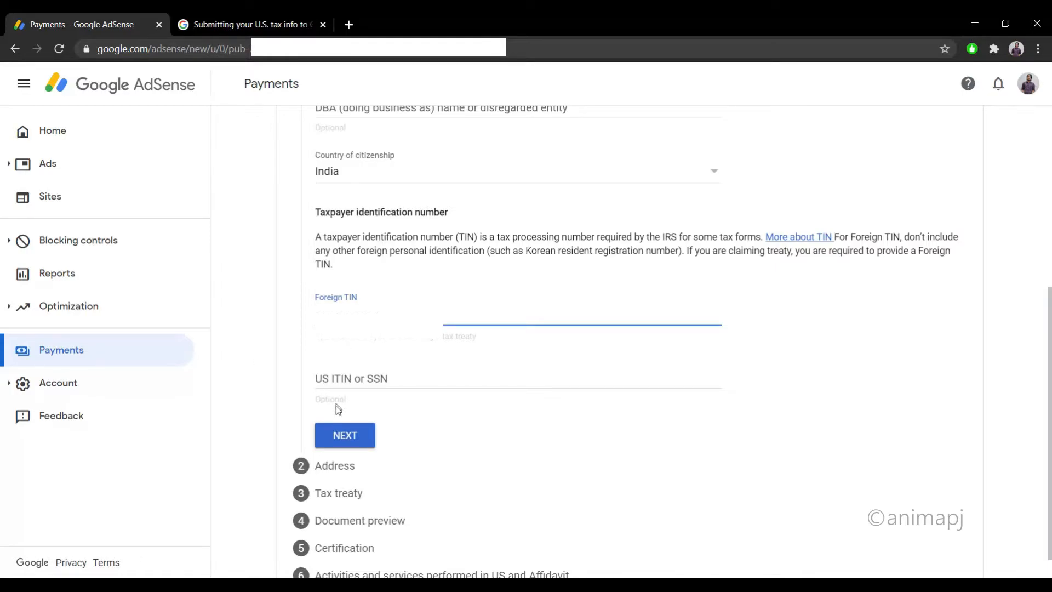
left_click(338, 433)
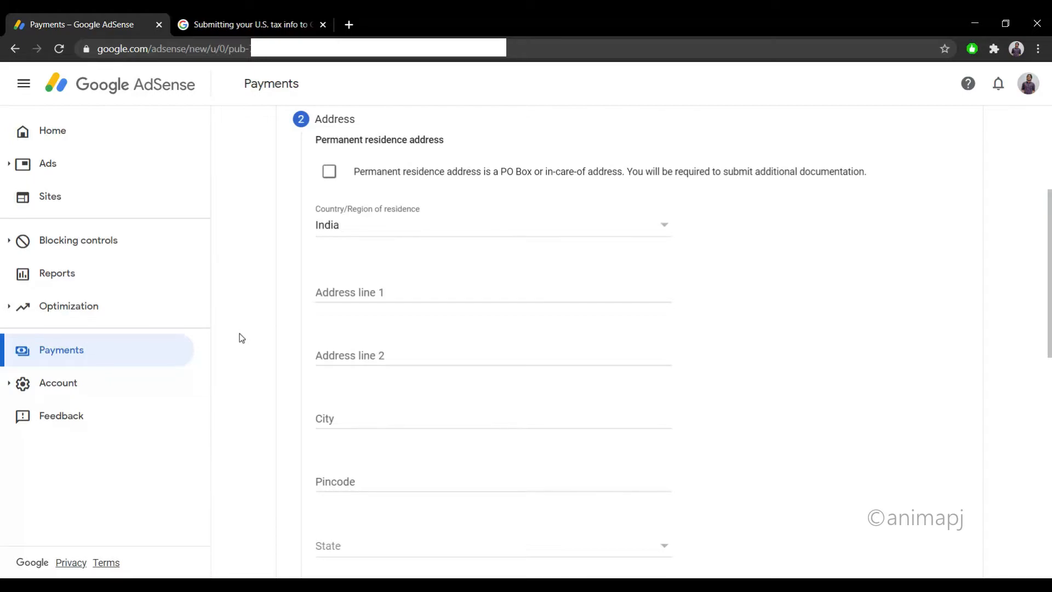
- Fill in the permanent residence address in India, keep the mailing address the same, and continue to the tax treaty section
scroll(815, 471, "down", 4)
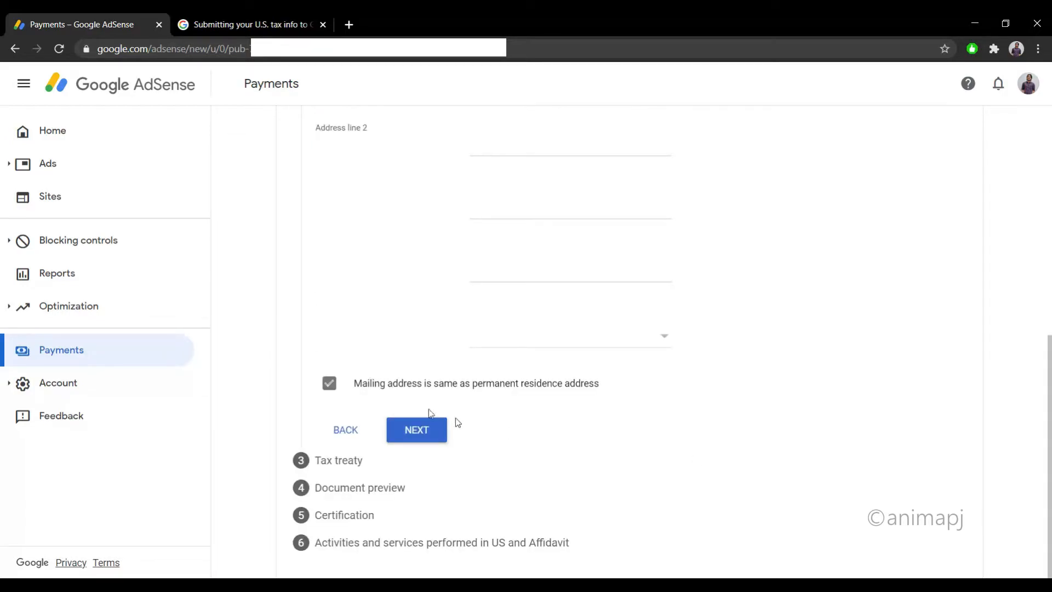
left_click(406, 430)
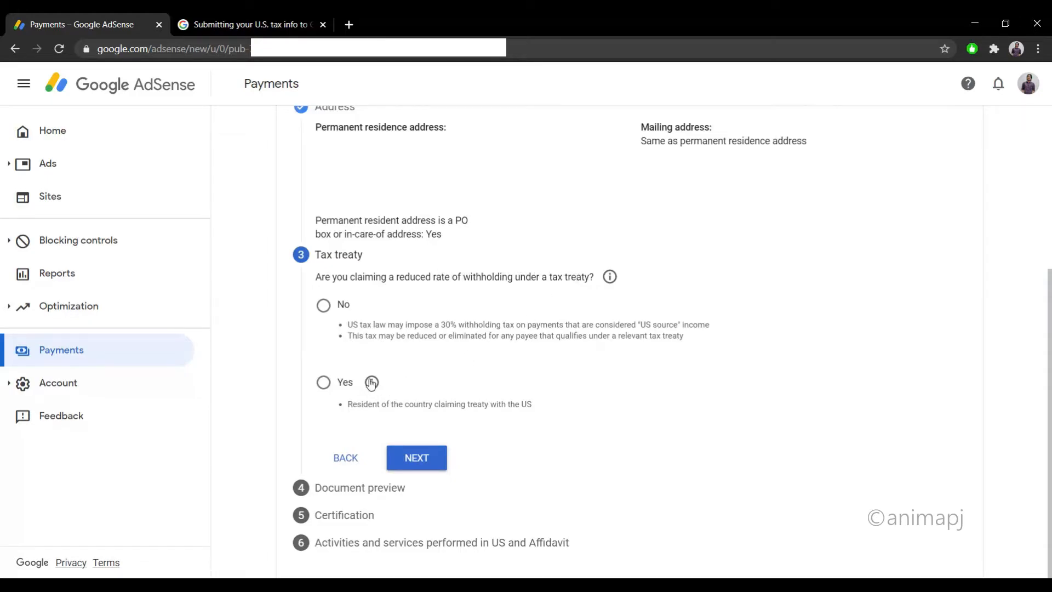
- Claim a reduced withholding rate under a tax treaty as a resident of the treaty country, with India as the country
left_click(325, 384)
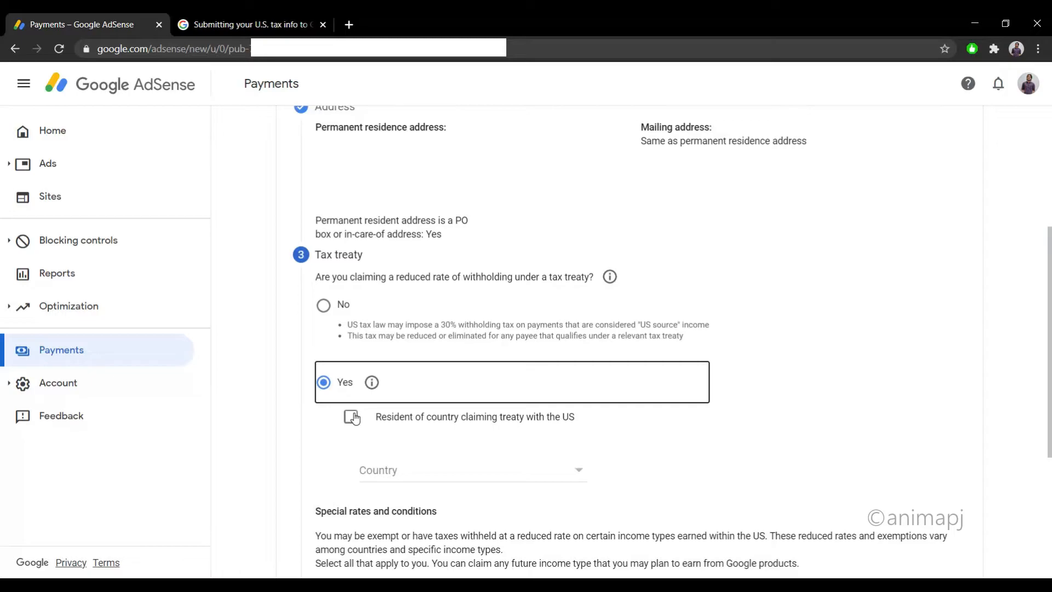
left_click(354, 418)
left_click(514, 480)
scroll(514, 480, "down", 4)
left_click(391, 388)
scroll(658, 399, "down", 3)
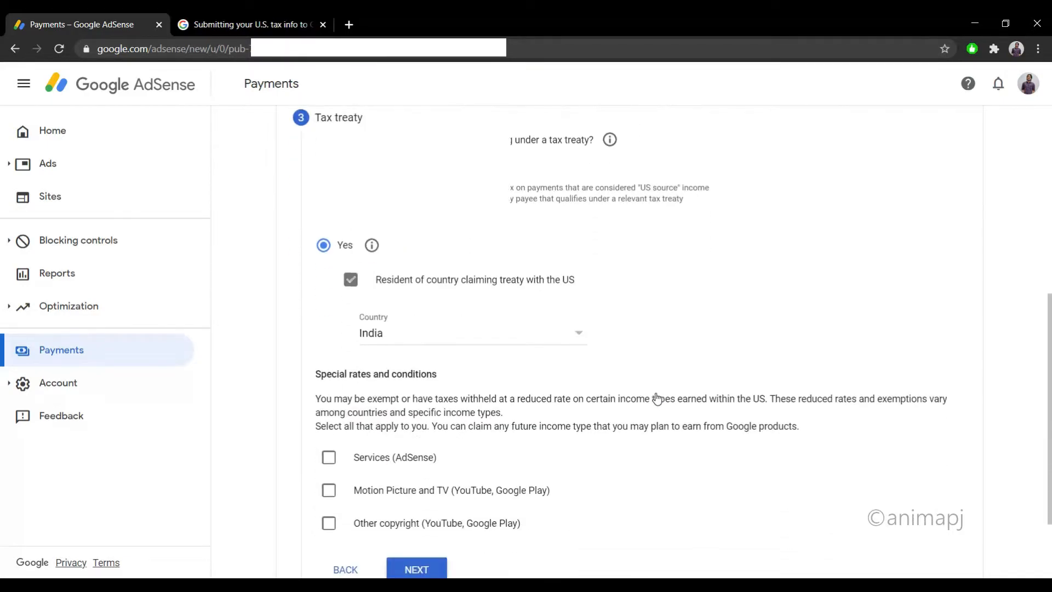
- Claim the treaty for Services (AdSense) with Article 7 and paragraph 1, the 0% (reduced rate) withholding rate, and the treaty terms confirmed
scroll(658, 399, "down", 2)
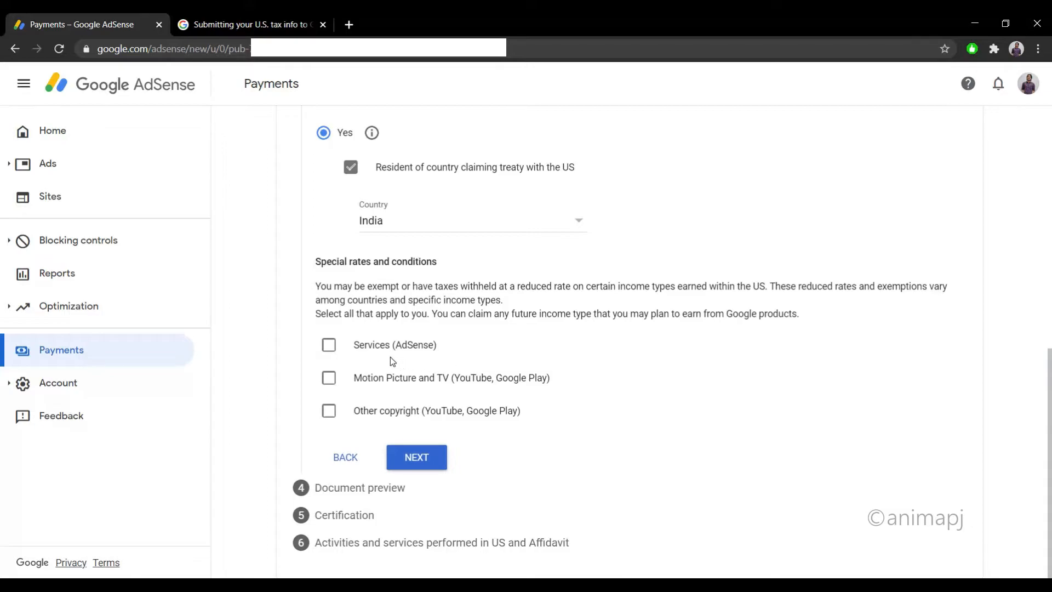
left_click(327, 348)
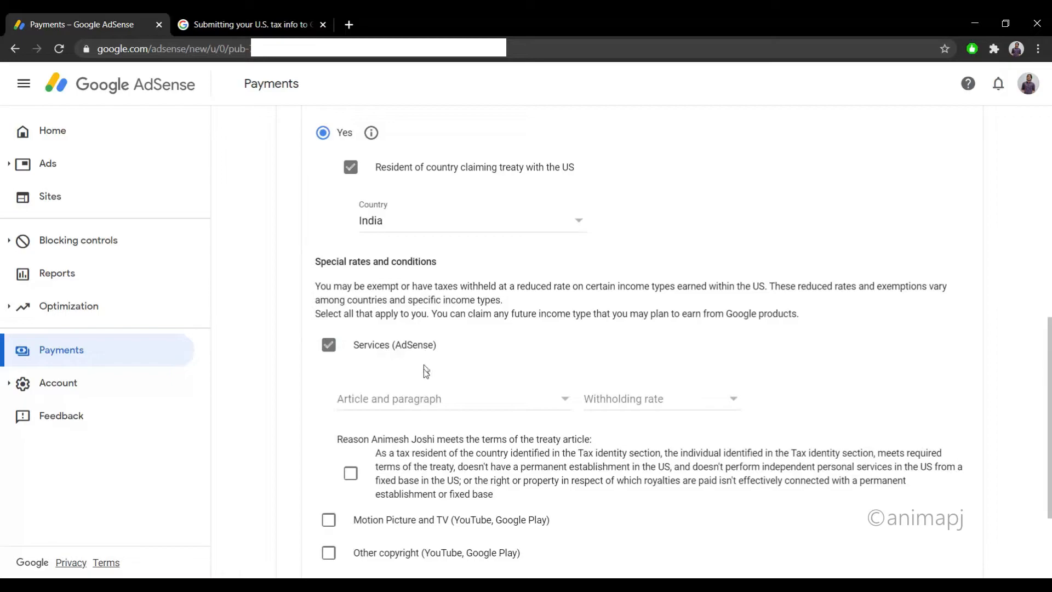
left_click(466, 402)
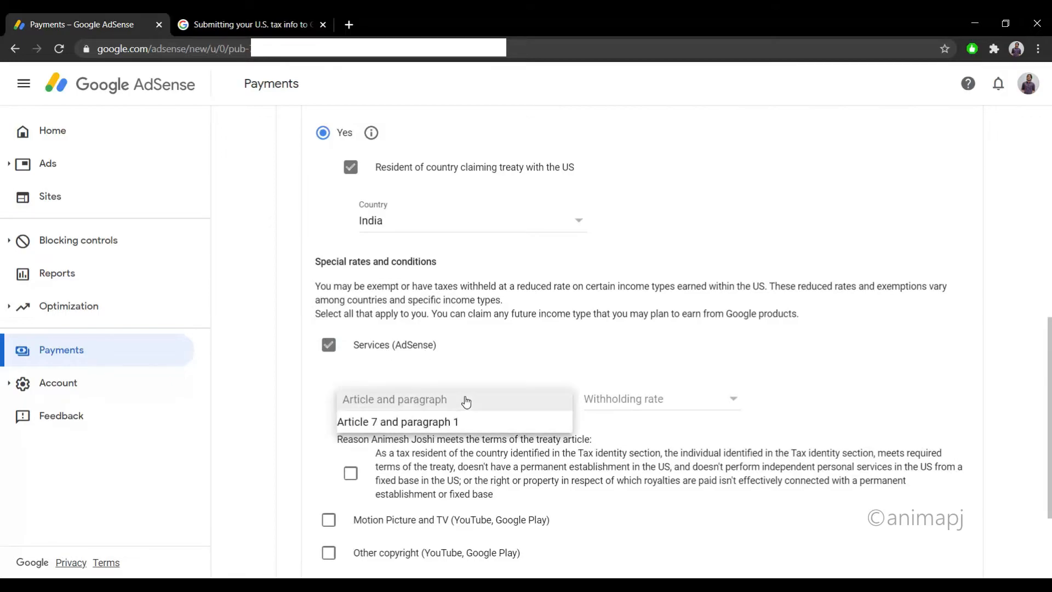
left_click(458, 420)
left_click(588, 404)
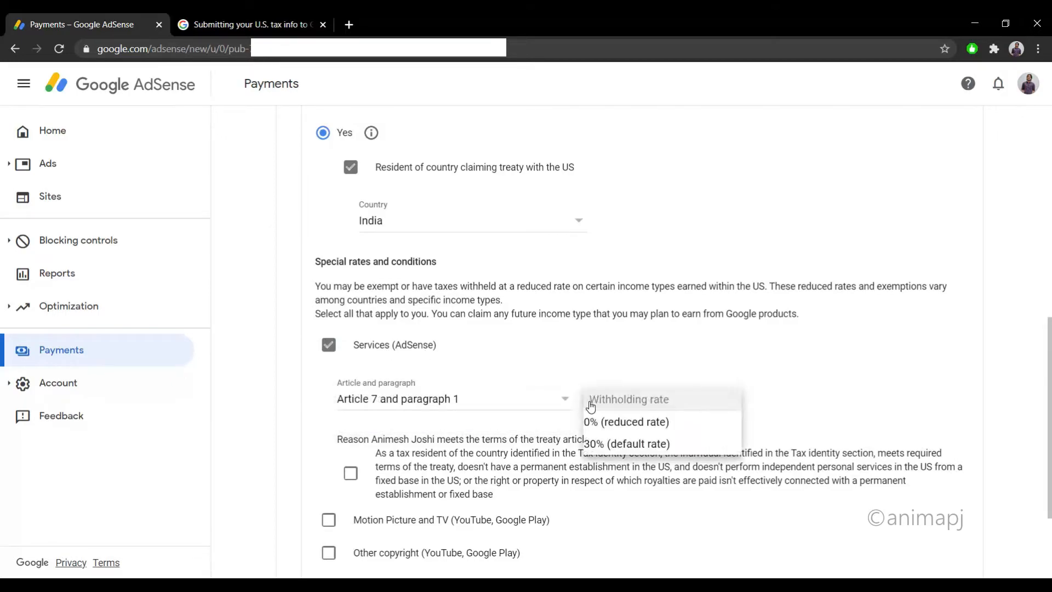
left_click(601, 422)
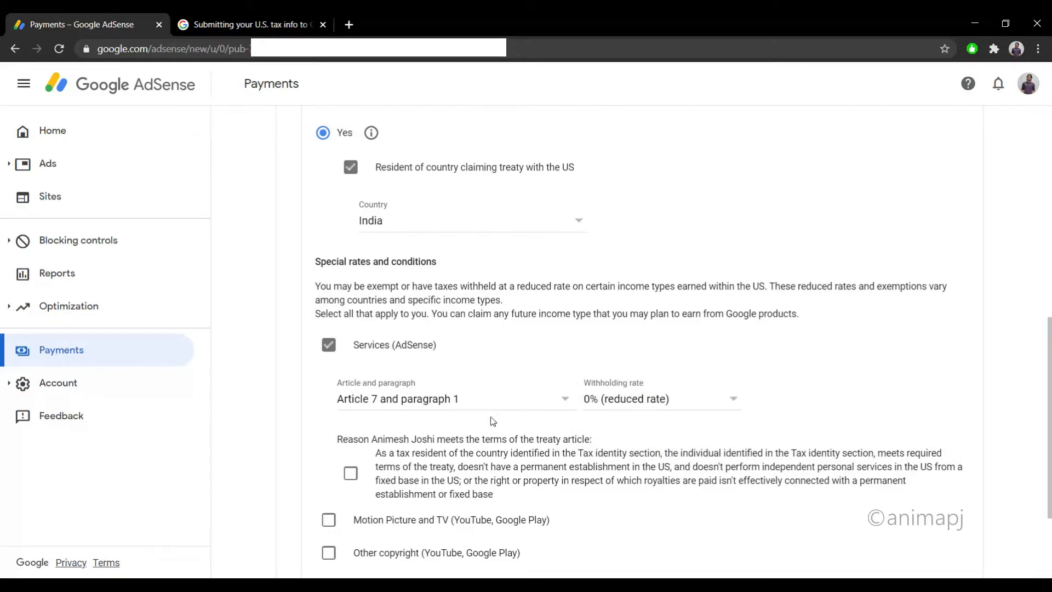
left_click(351, 472)
- Claim the treaty for Motion Picture and TV with Article 12 and paragraph 2A II, 15% (reduced rate) withholding, and the treaty terms confirmed
scroll(477, 435, "down", 3)
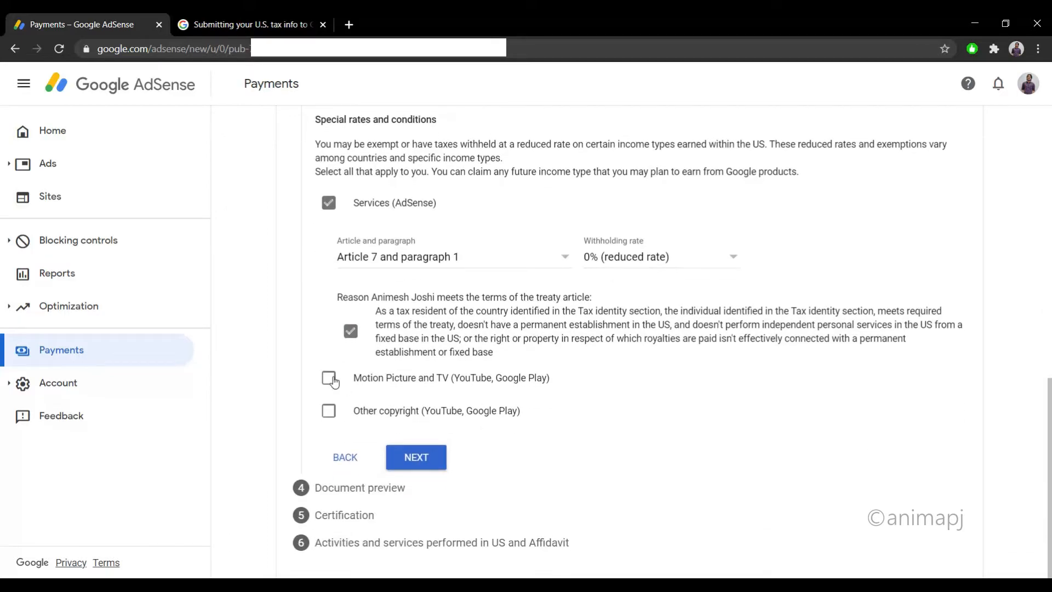
left_click(328, 378)
scroll(467, 386, "down", 2)
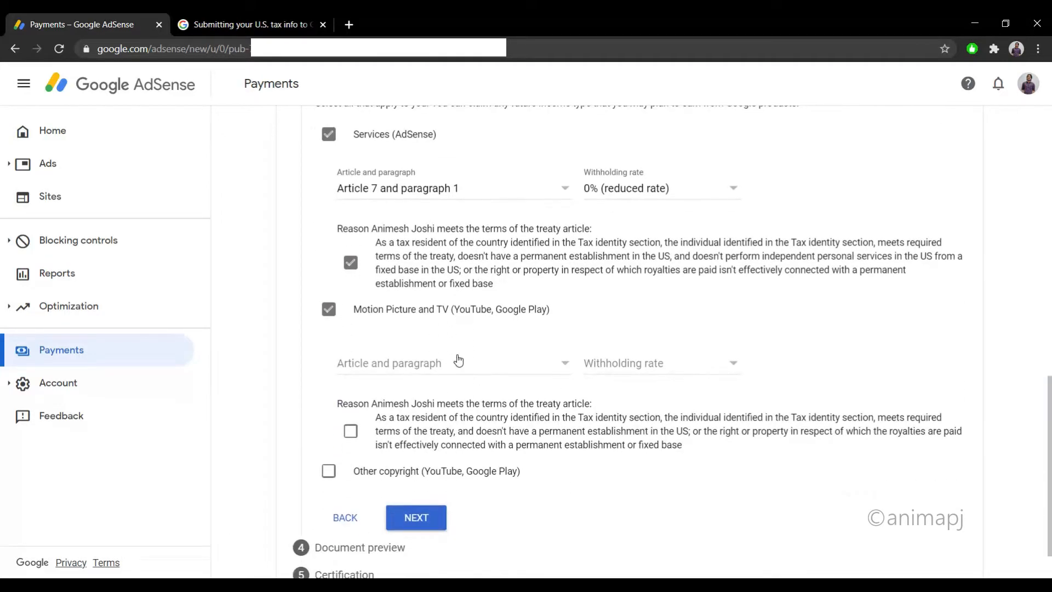
left_click(459, 361)
left_click(455, 386)
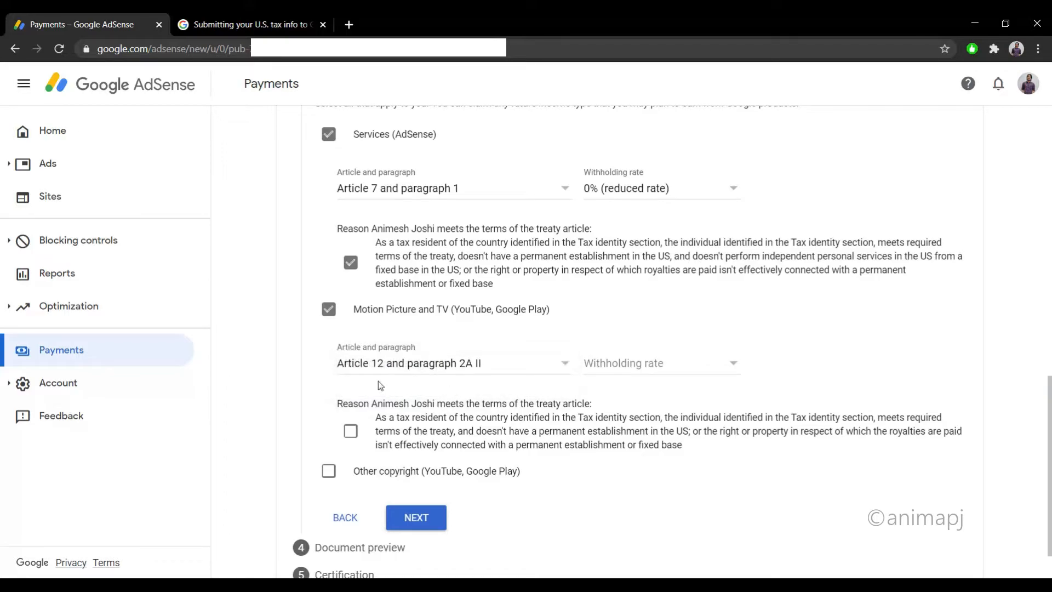
left_click(630, 364)
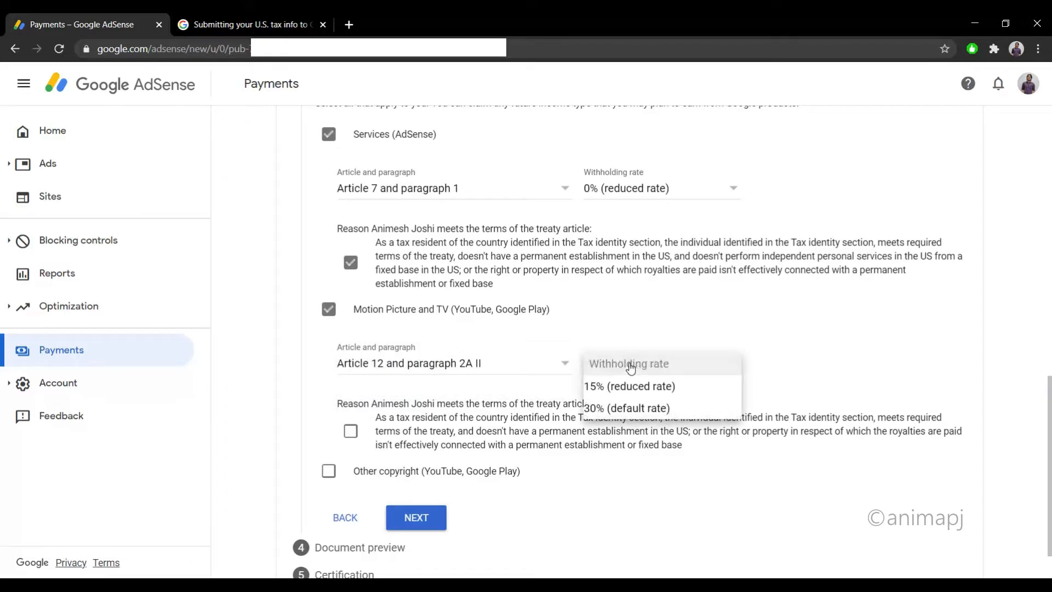
left_click(631, 386)
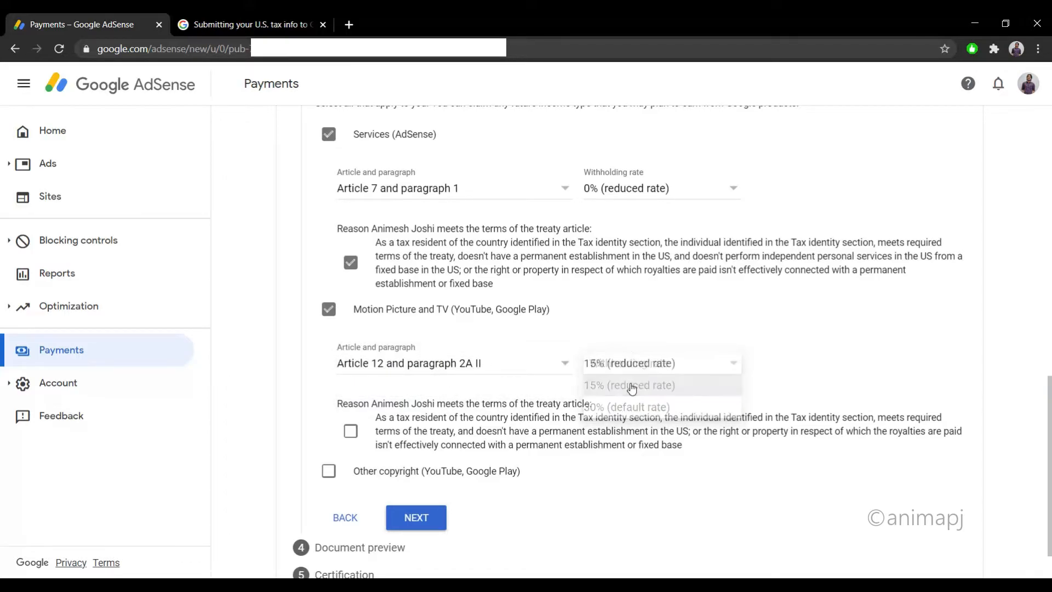
left_click(350, 432)
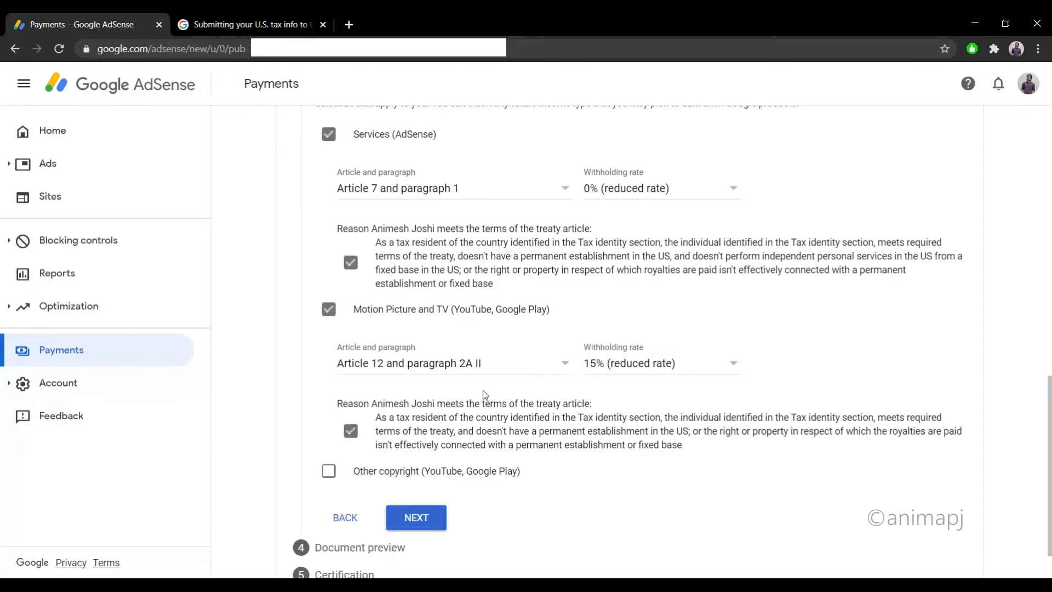
- Claim the treaty for Other copyright with Article 12 and paragraph 2A II, 15% (reduced rate) withholding, and the treaty terms confirmed
scroll(476, 397, "down", 1)
left_click(329, 413)
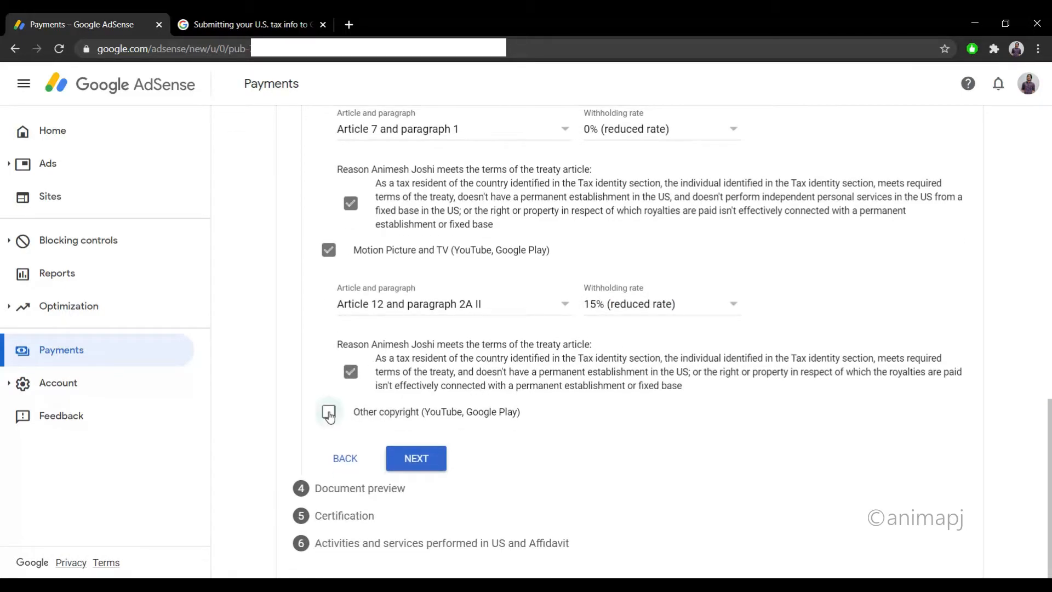
scroll(496, 395, "down", 1)
left_click(496, 404)
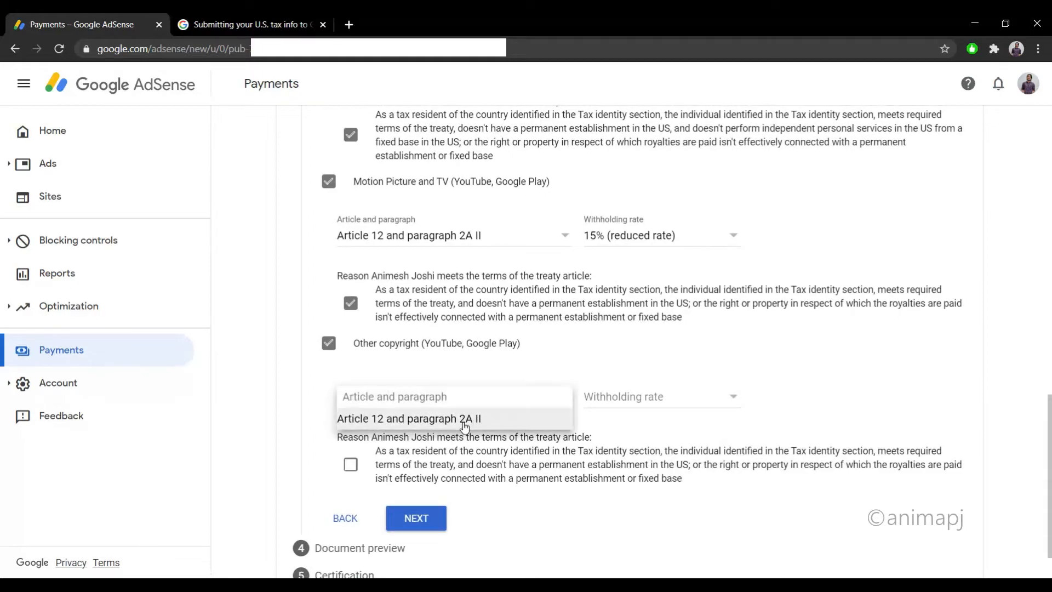
left_click(470, 419)
left_click(601, 396)
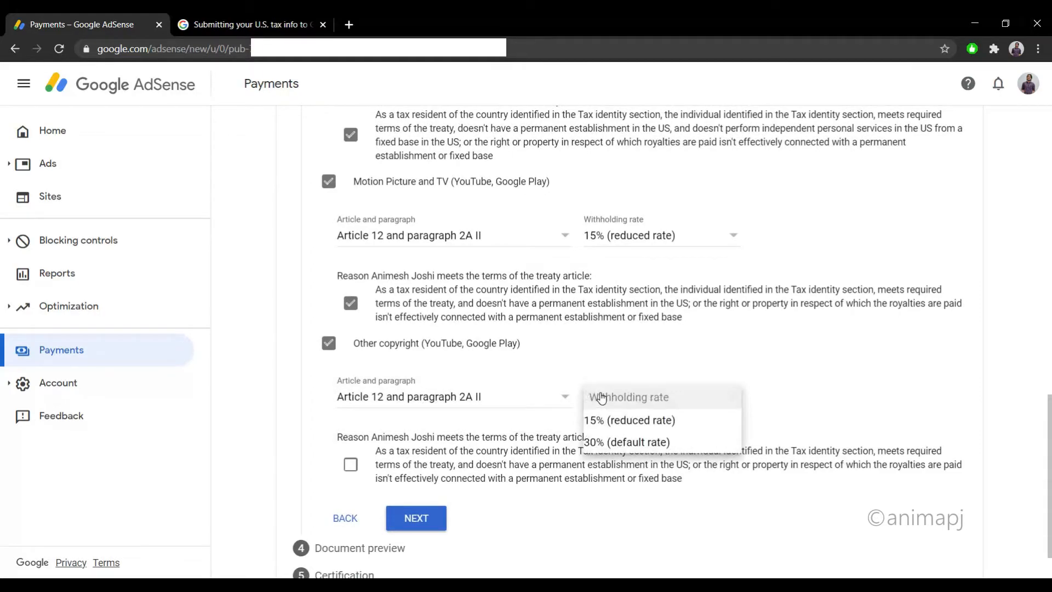
left_click(606, 420)
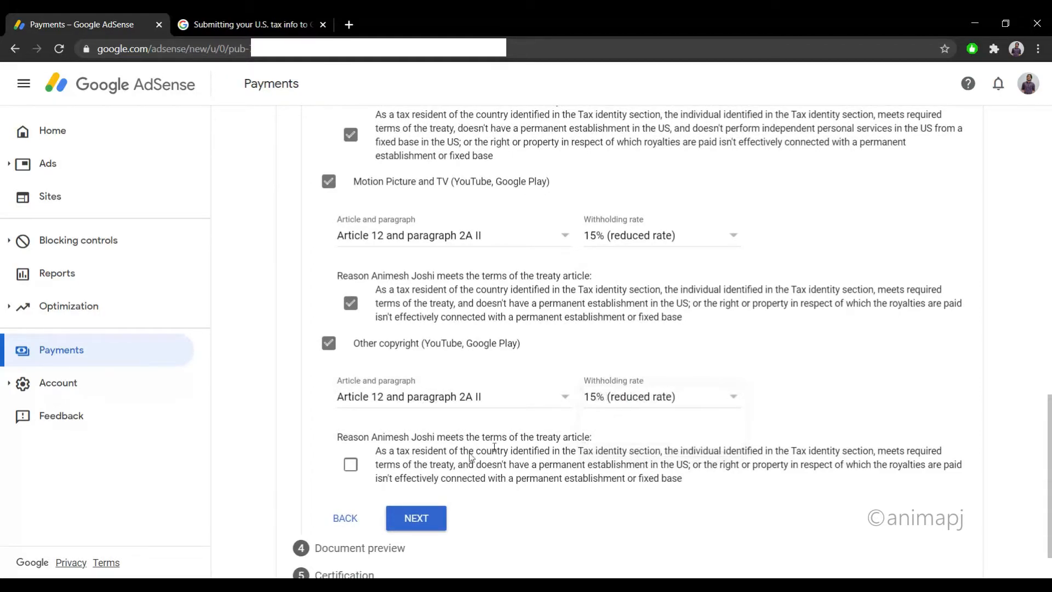
left_click(350, 470)
- Review the special rates and conditions for all three income types and continue to the document preview
scroll(527, 434, "up", 4)
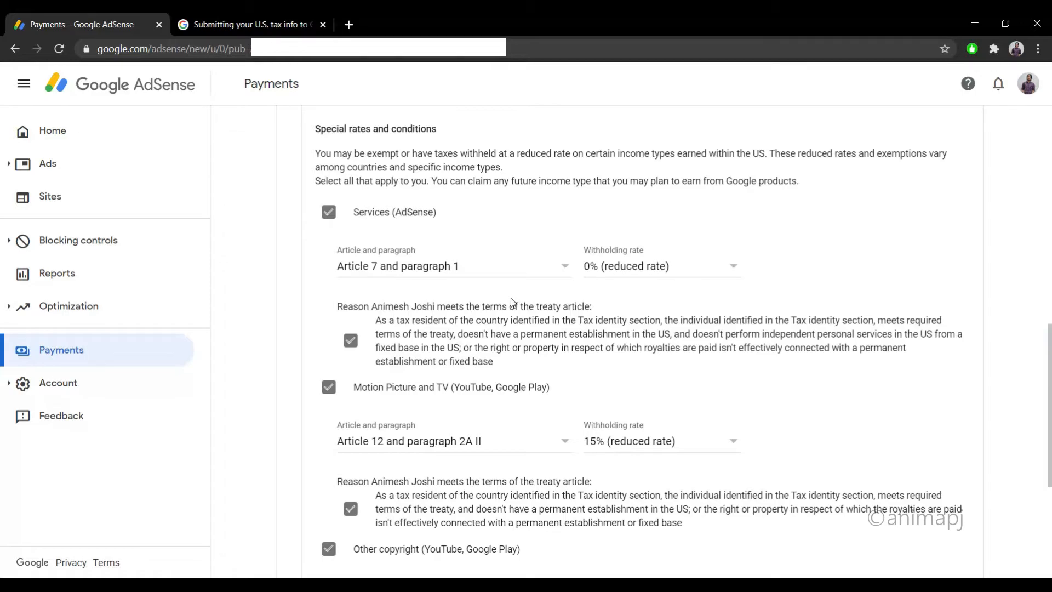
scroll(558, 294, "down", 4)
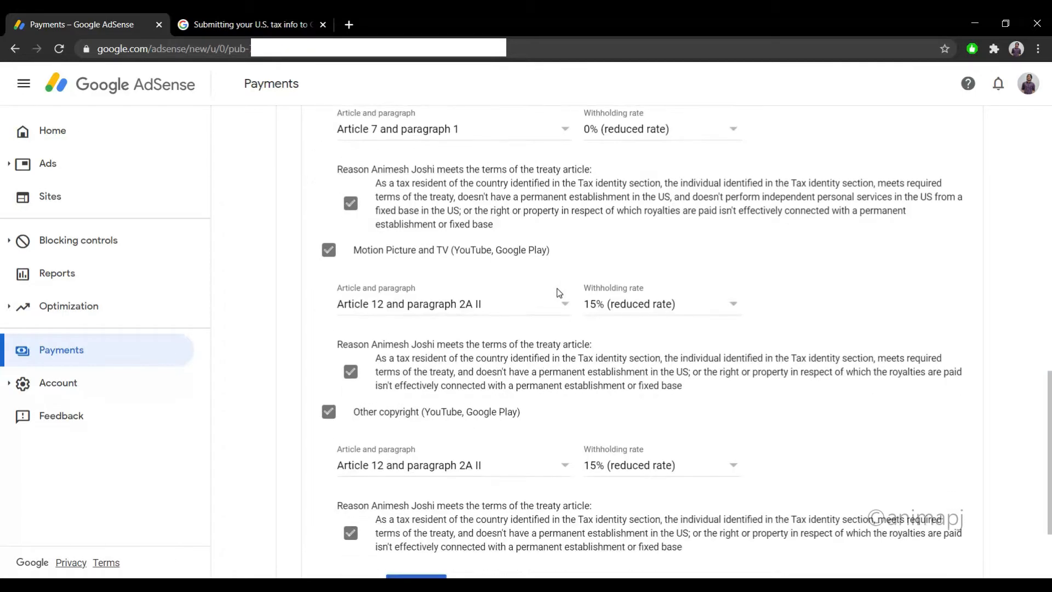
scroll(665, 357, "up", 2)
scroll(705, 336, "down", 3)
left_click(428, 459)
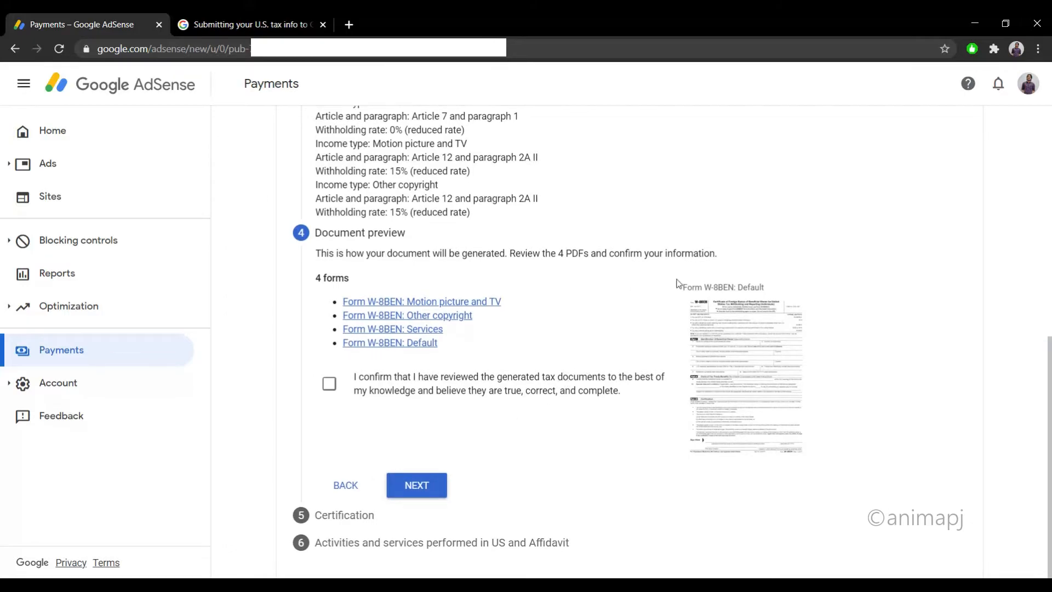
- Open the default W-8BEN form from the document preview and confirm that the generated tax documents have been reviewed
left_click_drag(673, 282, 696, 305)
left_click(655, 282)
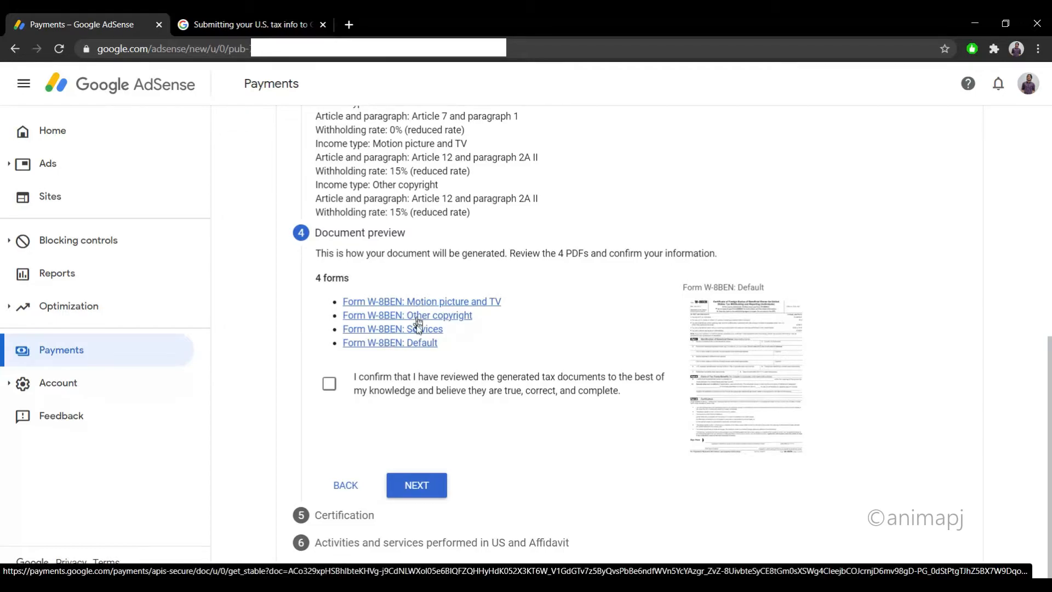
left_click(417, 346)
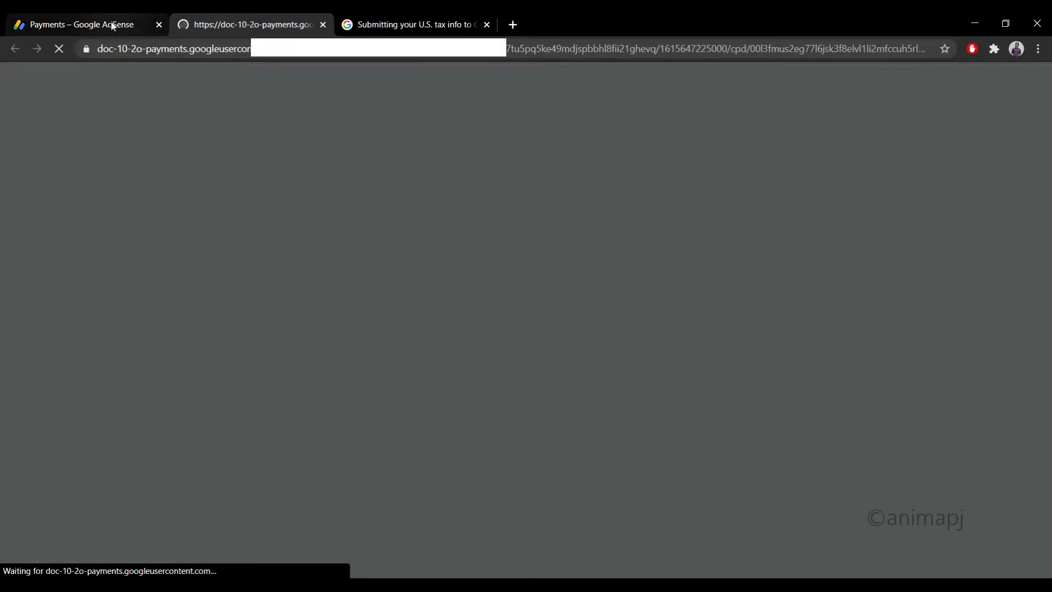
left_click(115, 25)
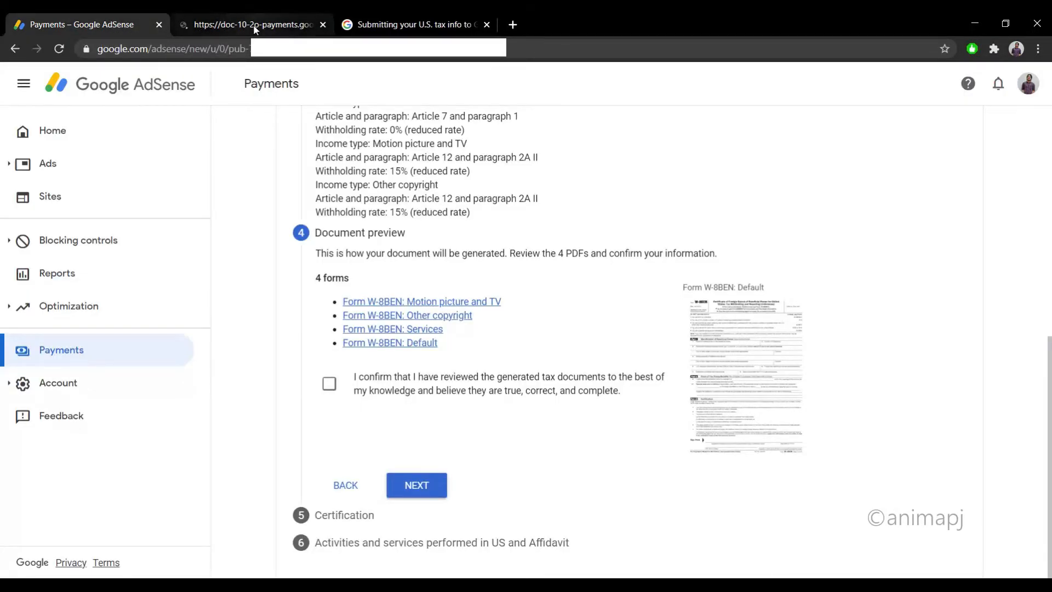
left_click(330, 384)
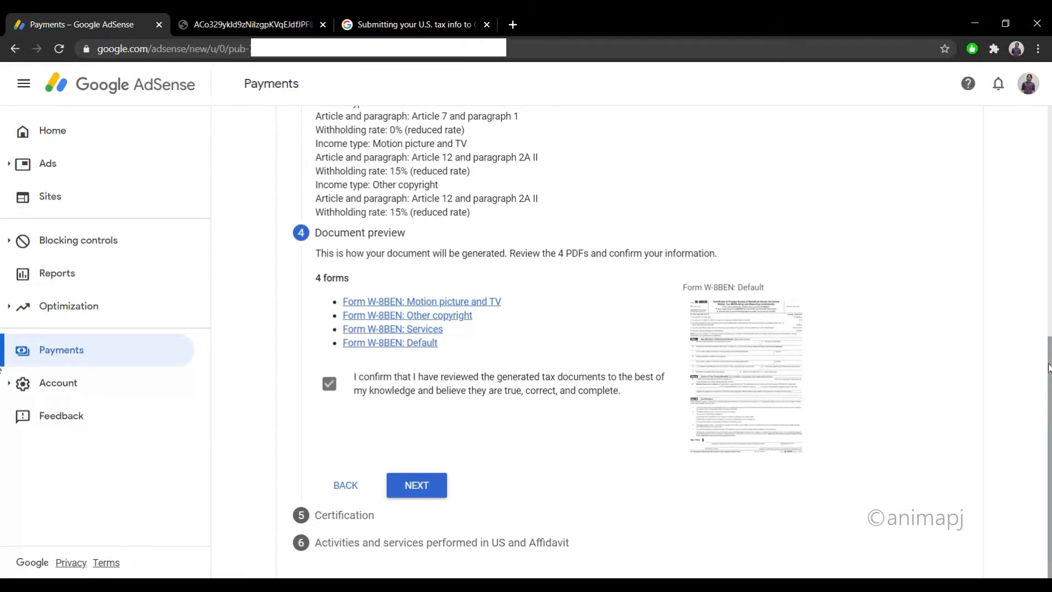
- Review the tax treaty summary of country, income types, articles and withholding rates above the document preview
scroll(1048, 363, "up", 2)
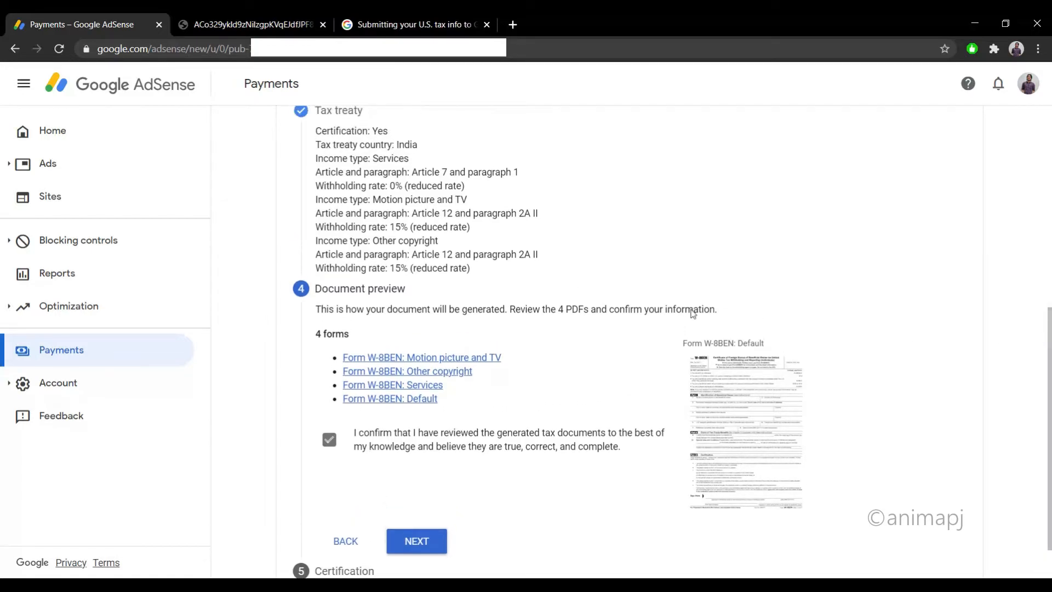
left_click_drag(472, 270, 303, 139)
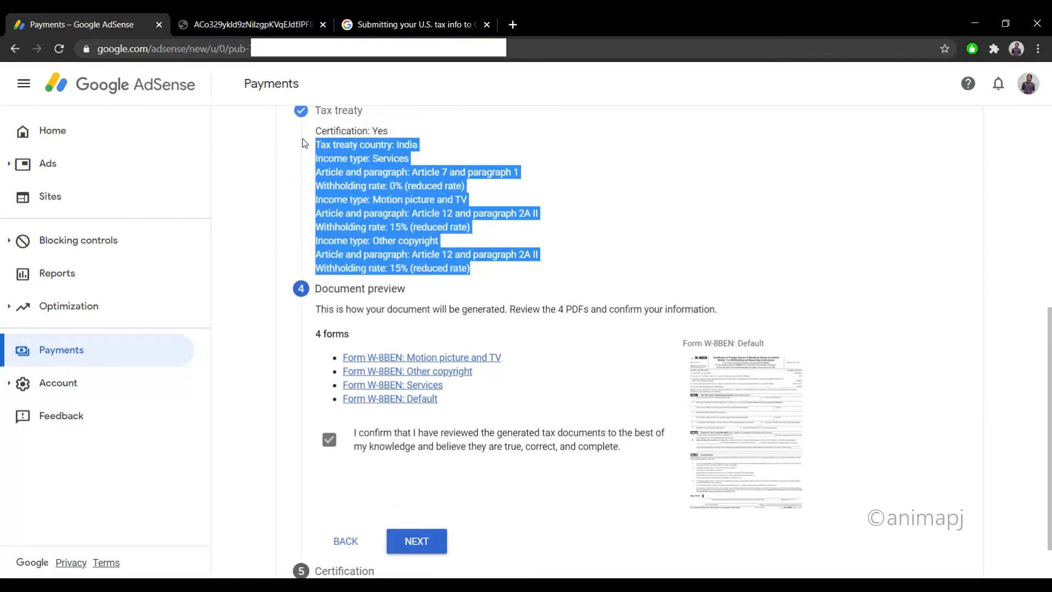
left_click(668, 189)
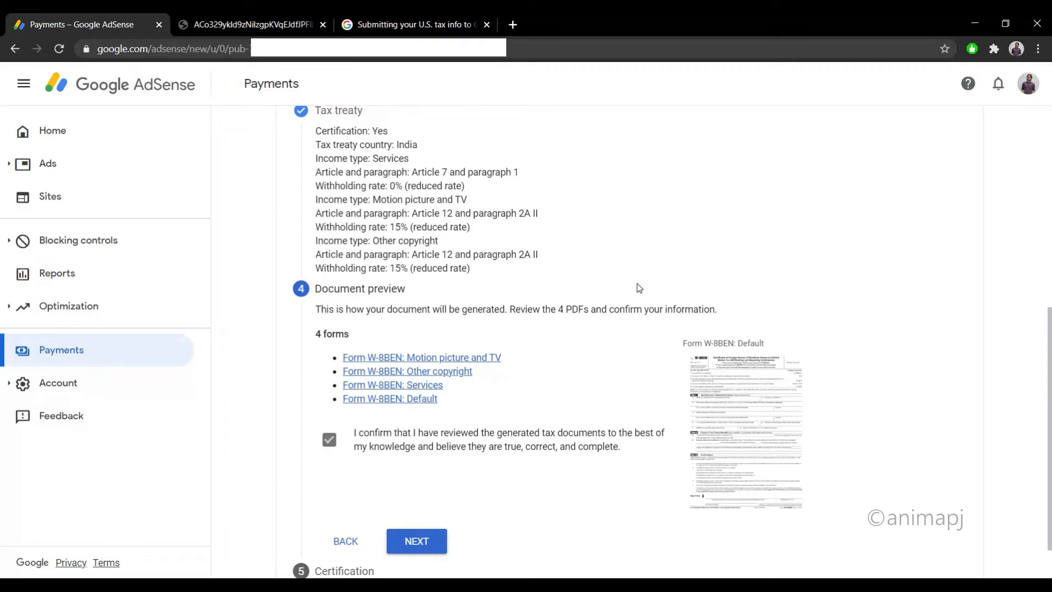
scroll(640, 290, "down", 1)
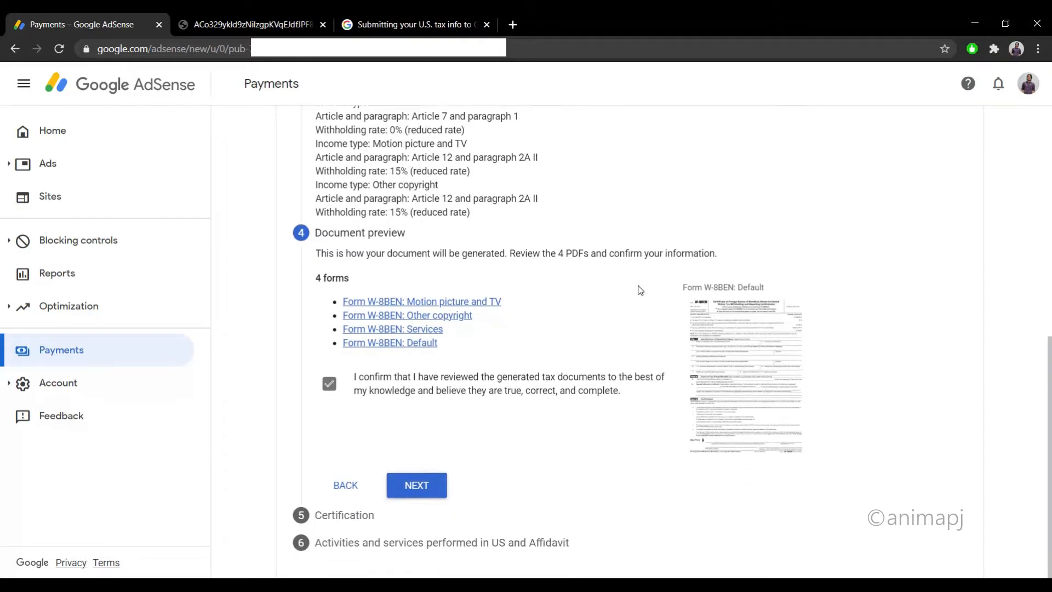
- Continue to the certification, sign with the full legal name, and declare that the listed person is completing the form on their own behalf
left_click(416, 486)
scroll(436, 461, "down", 5)
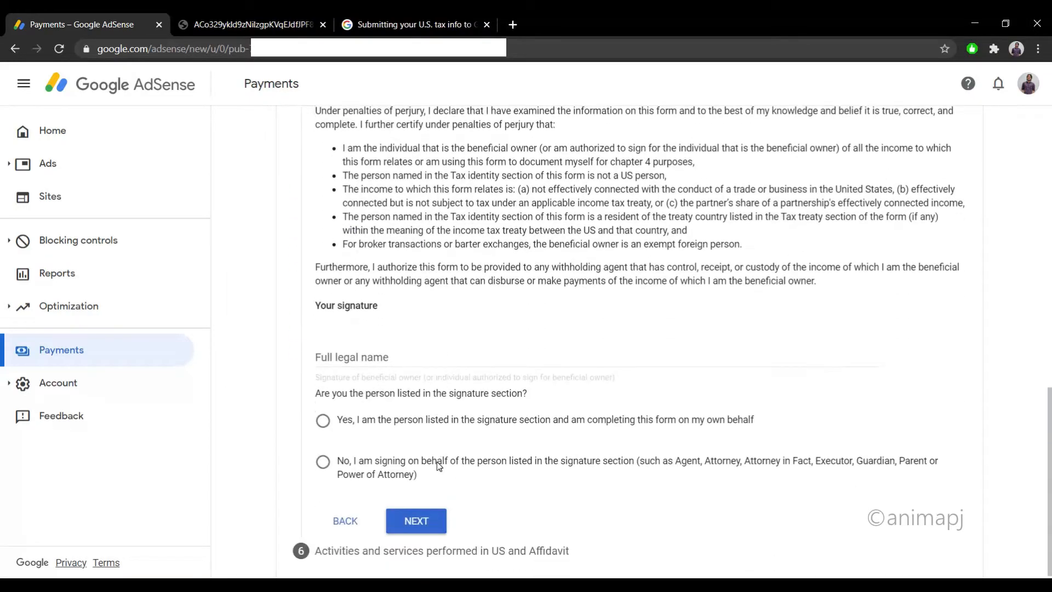
left_click(352, 355)
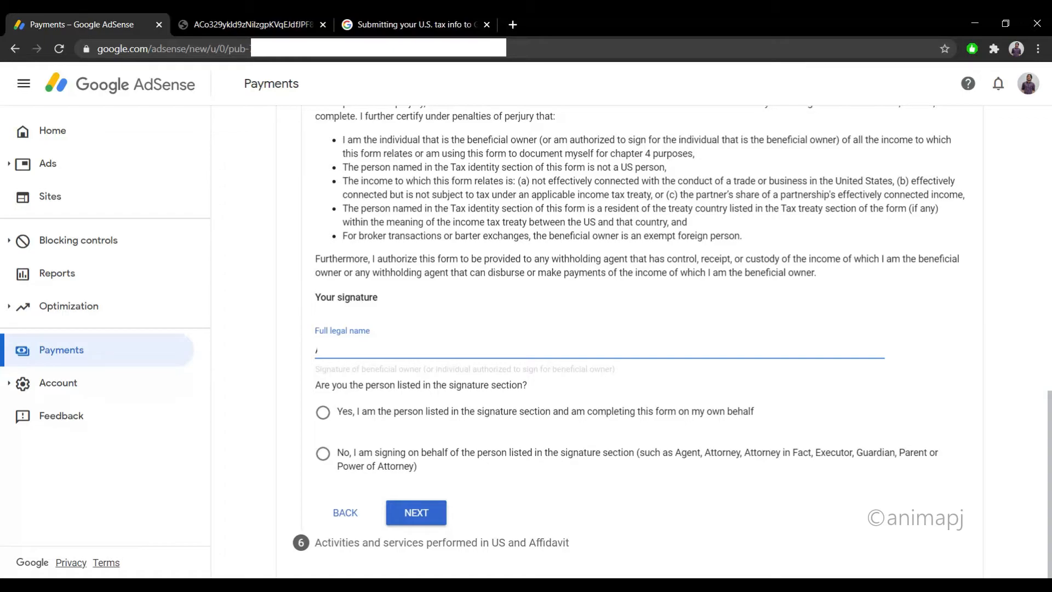
left_click(323, 412)
left_click_drag(316, 384, 547, 386)
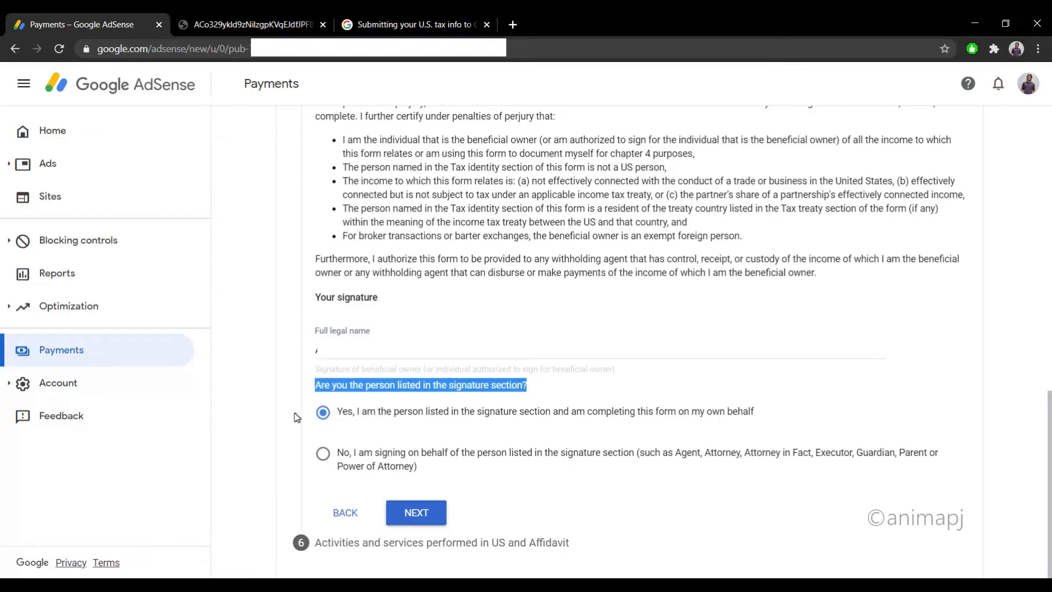
left_click(324, 415)
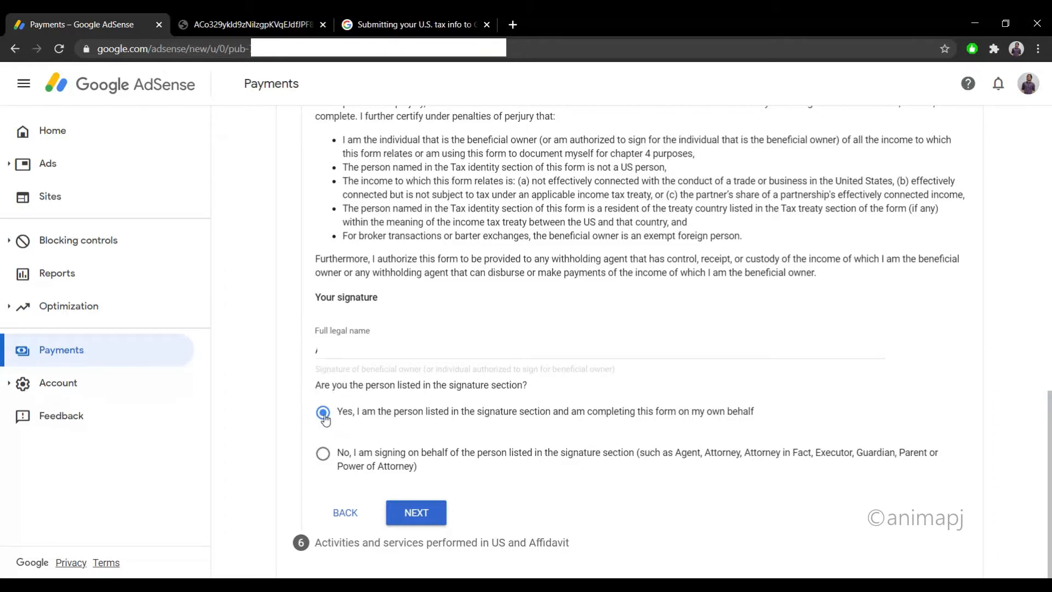
left_click(421, 520)
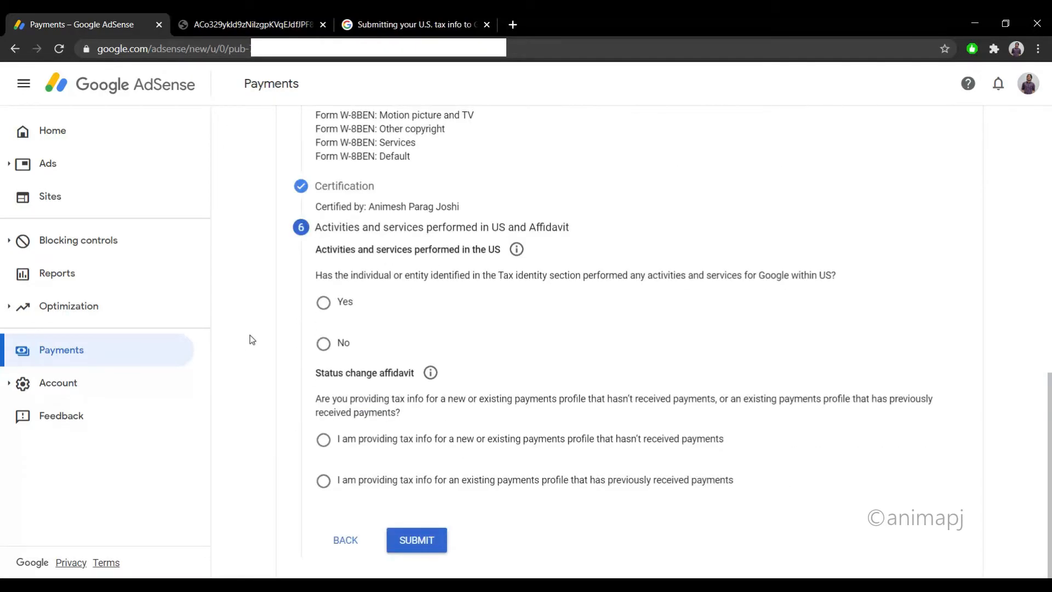
- Answer No to activities and services performed for Google within the US and certify that the services are performed solely outside the US
left_click(335, 349)
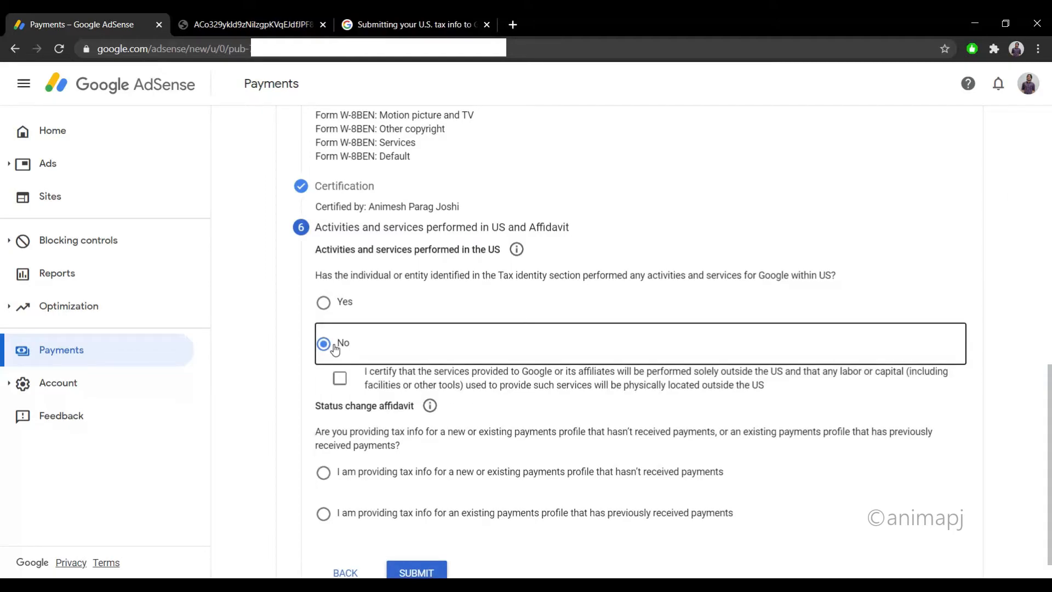
left_click(339, 379)
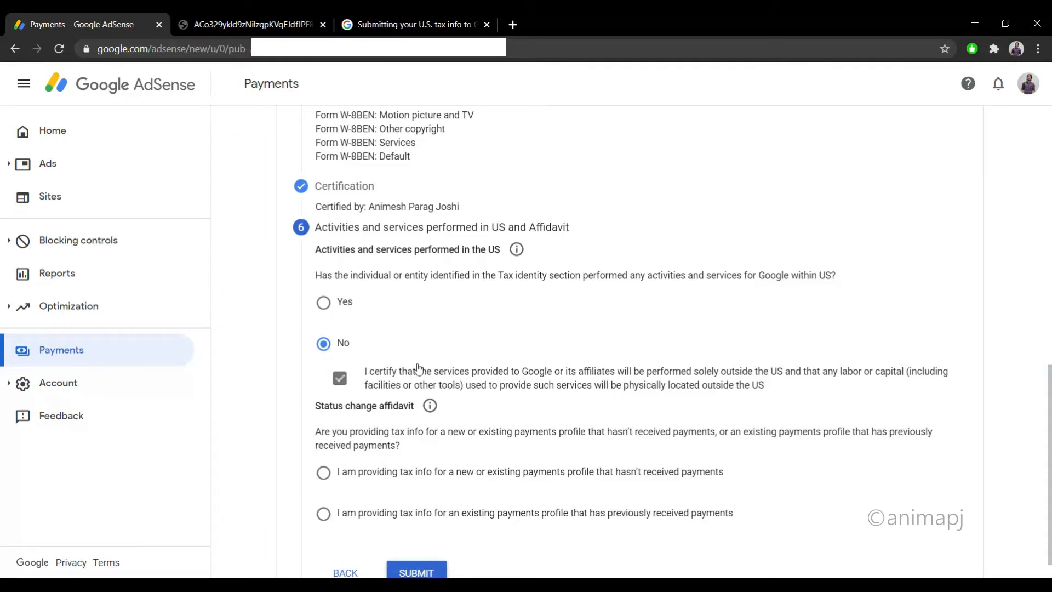
- Declare an existing payments profile that has previously received payments, accept the unchanged-information affidavit without listing changes, and submit the tax form
scroll(526, 378, "down", 1)
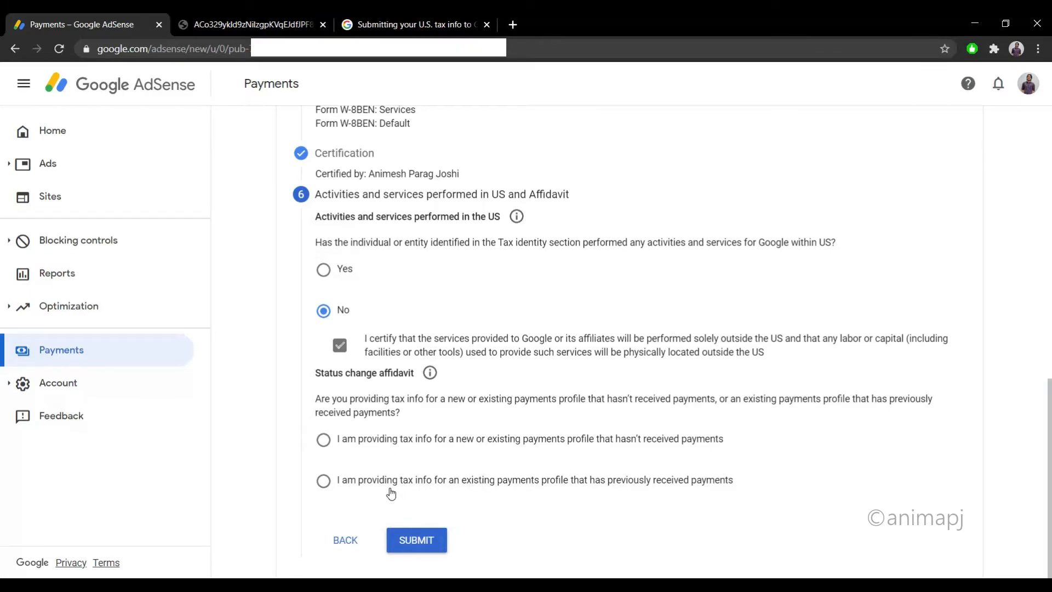
left_click(367, 486)
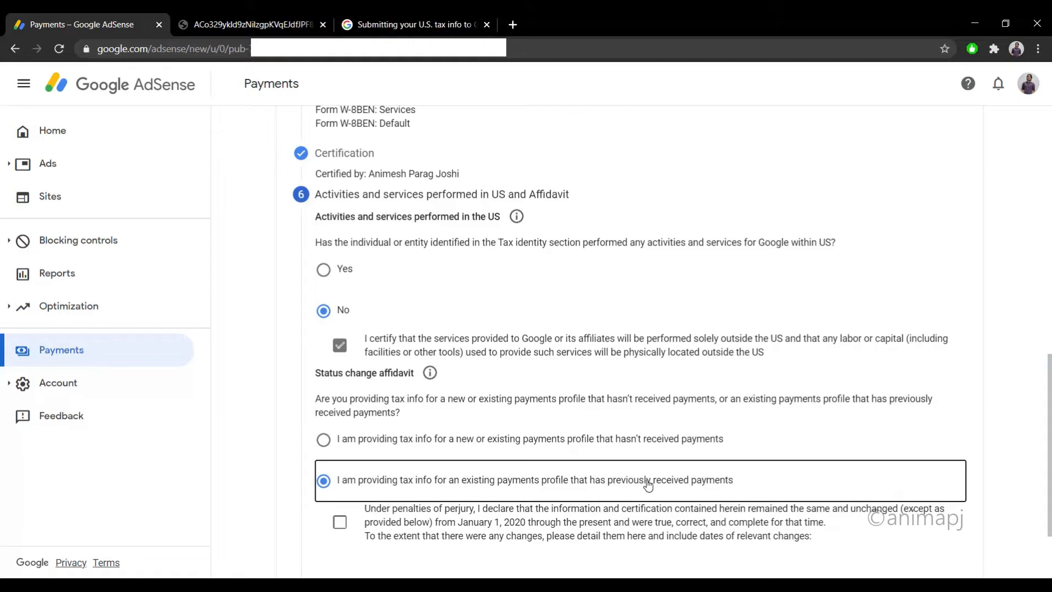
scroll(331, 476, "down", 1)
left_click(340, 454)
scroll(351, 433, "down", 1)
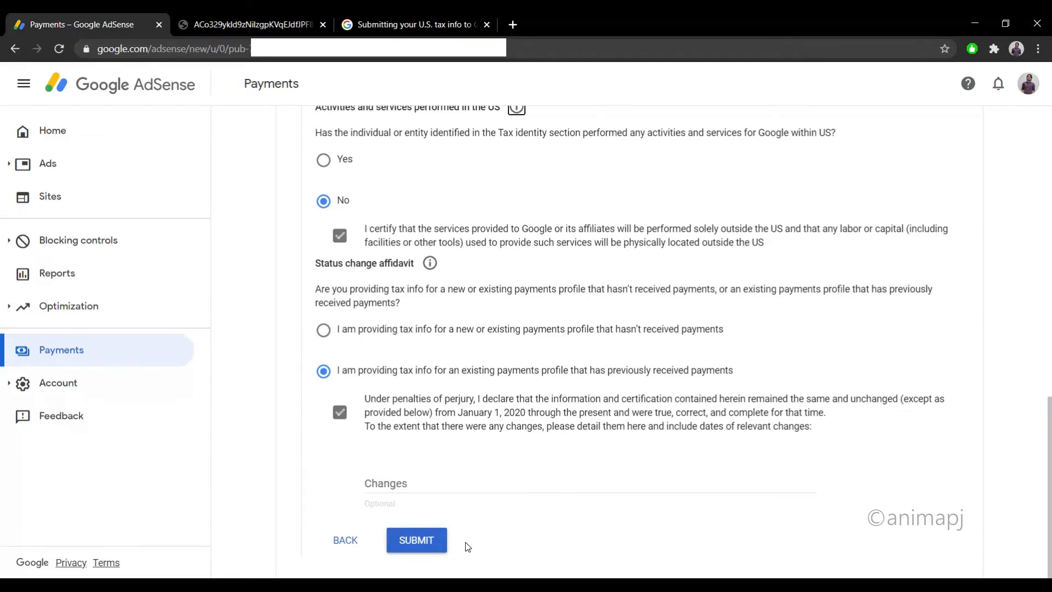
left_click(436, 541)
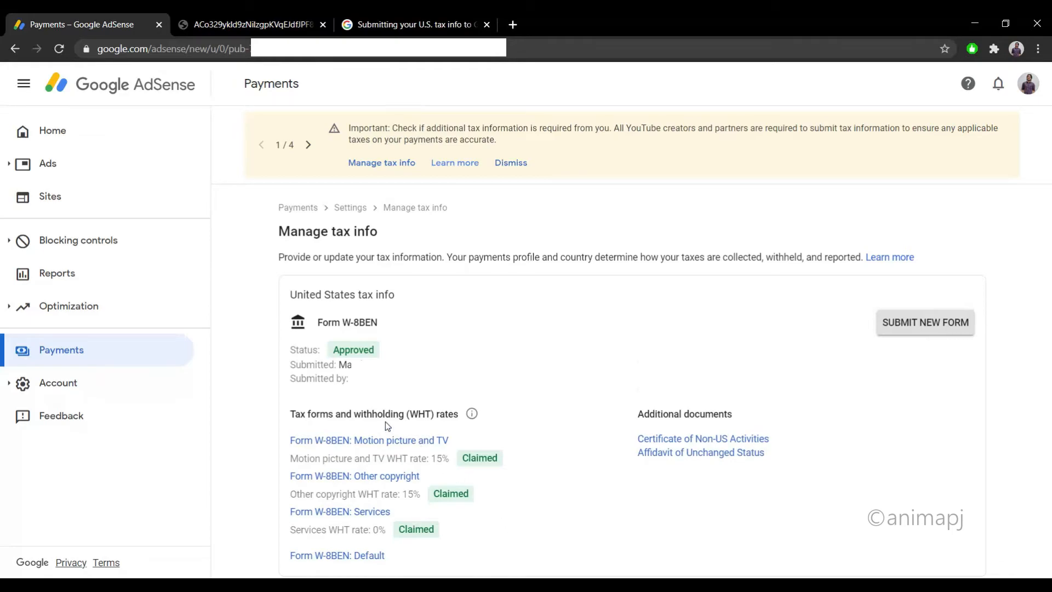
- Review the submitted W-8BEN form's status and the claimed withholding rates for each income type
left_click_drag(407, 381, 365, 351)
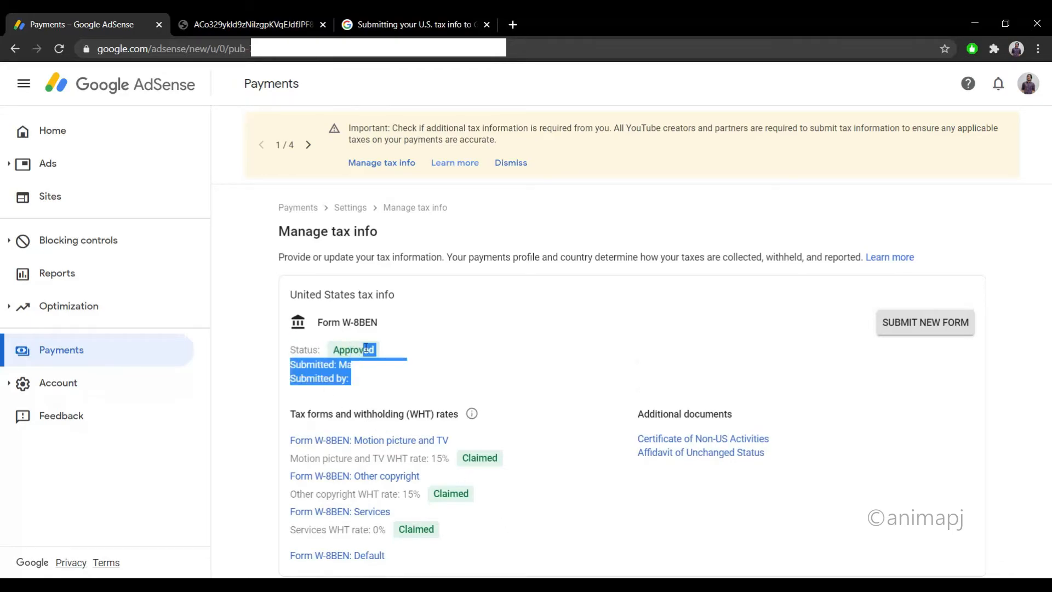
left_click(426, 341)
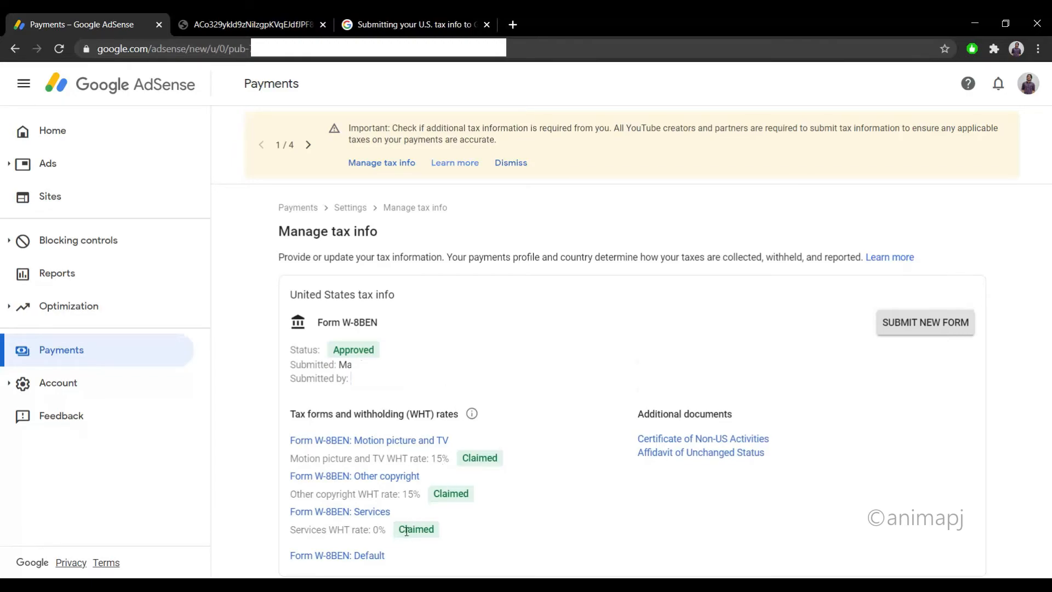
left_click_drag(439, 524, 291, 450)
left_click(521, 501)
left_click_drag(465, 541, 300, 437)
left_click(503, 407)
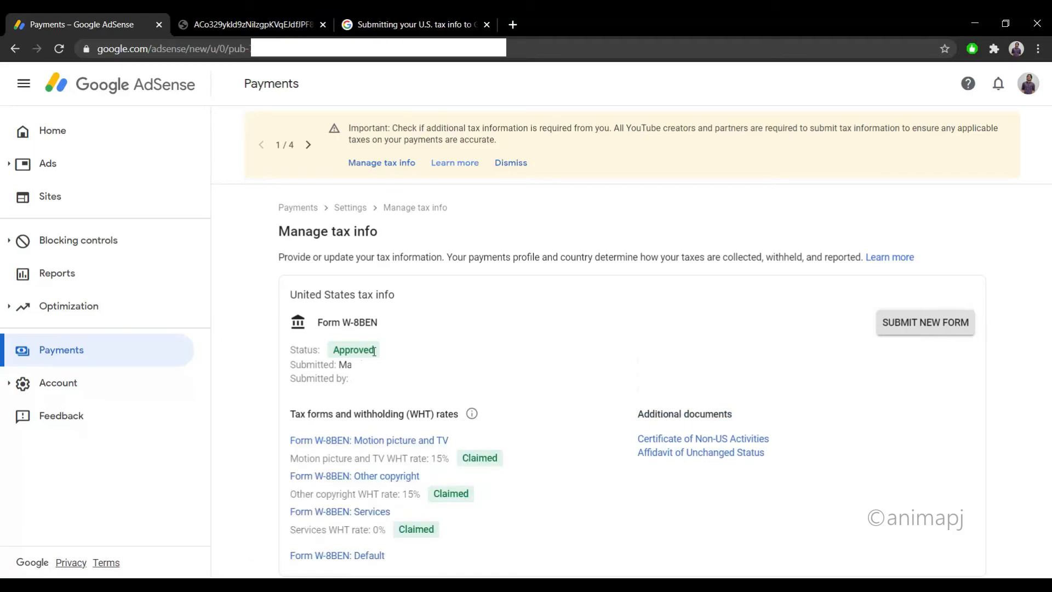